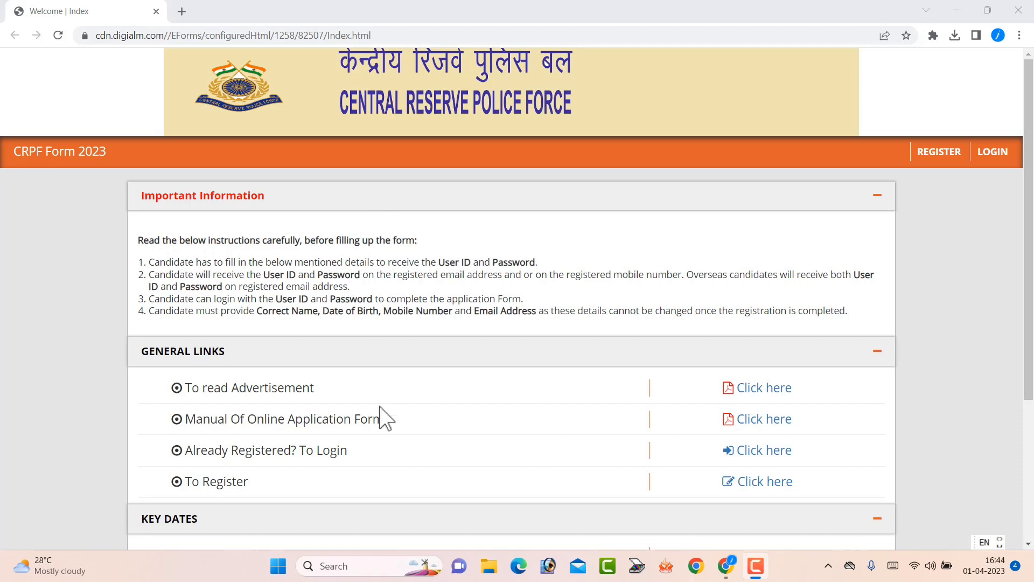
# Read the registration instructions, then follow the 'Already Registered? To Login' link.
pyautogui.moveTo(182, 482); pyautogui.dragTo(261, 492)
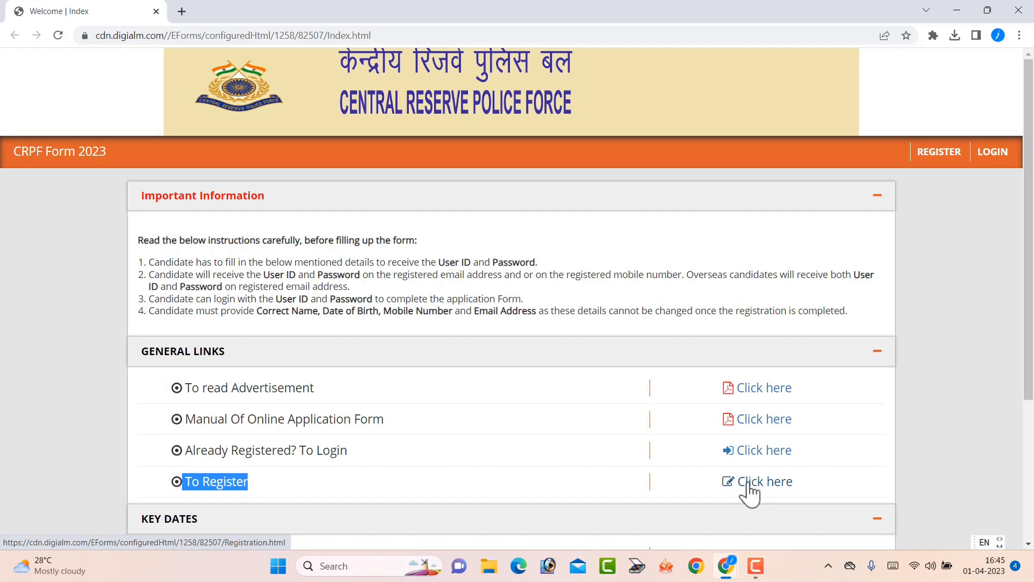
pyautogui.moveTo(149, 275); pyautogui.dragTo(375, 288)
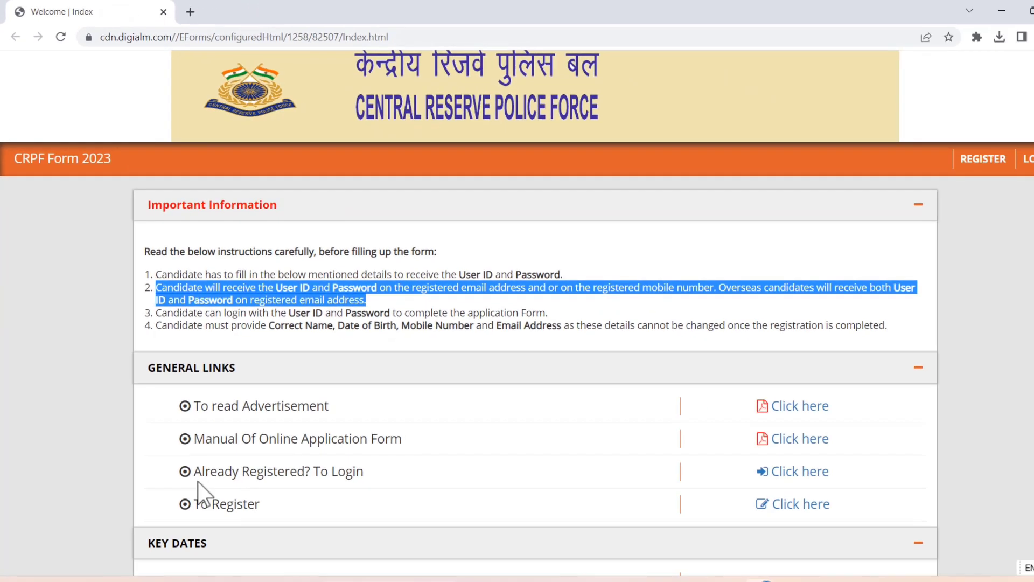
pyautogui.moveTo(195, 473); pyautogui.dragTo(381, 485)
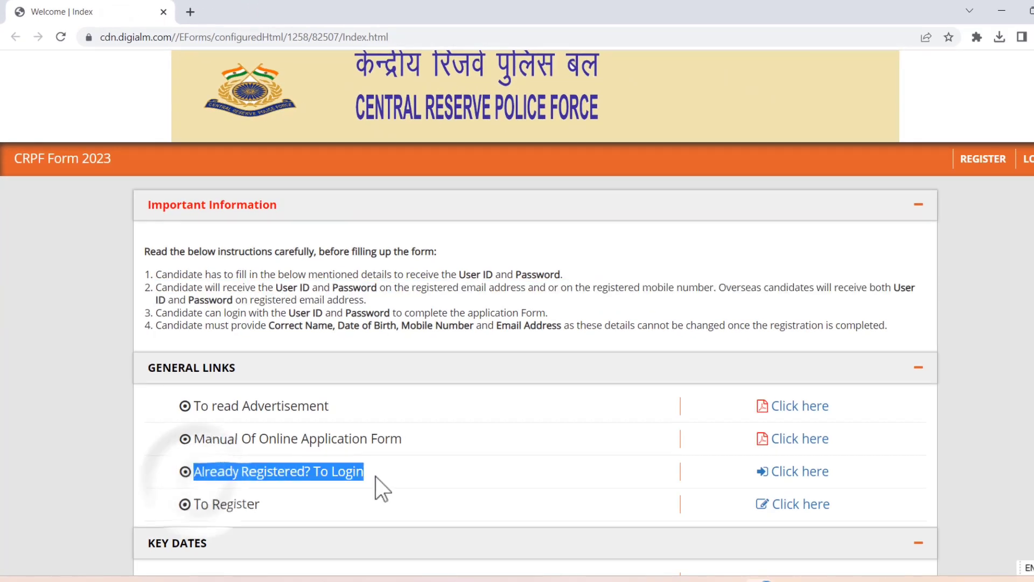
pyautogui.click(789, 469)
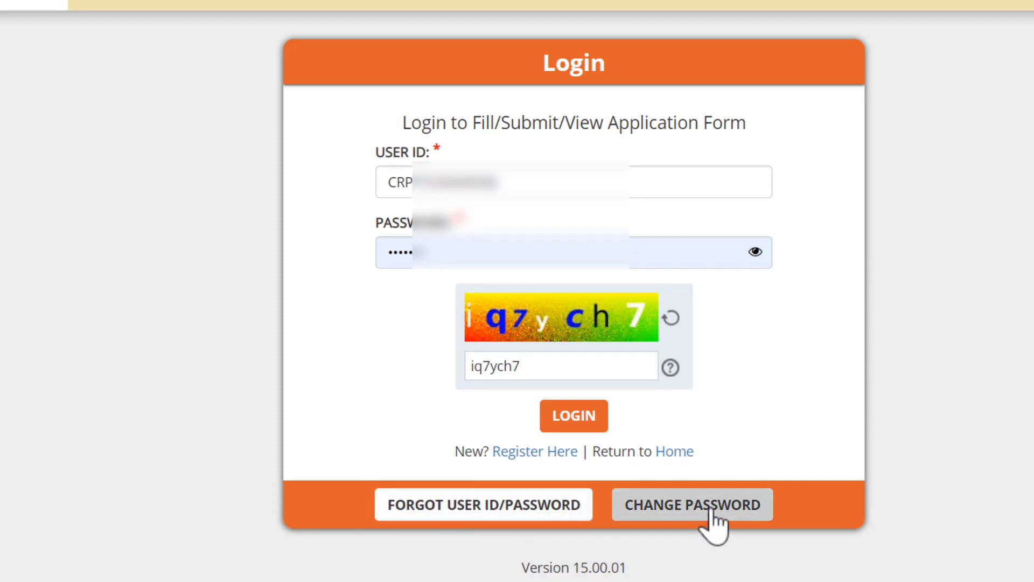
# Submit the filled-in login credentials and dismiss the post-login Note dialog.
pyautogui.click(593, 415)
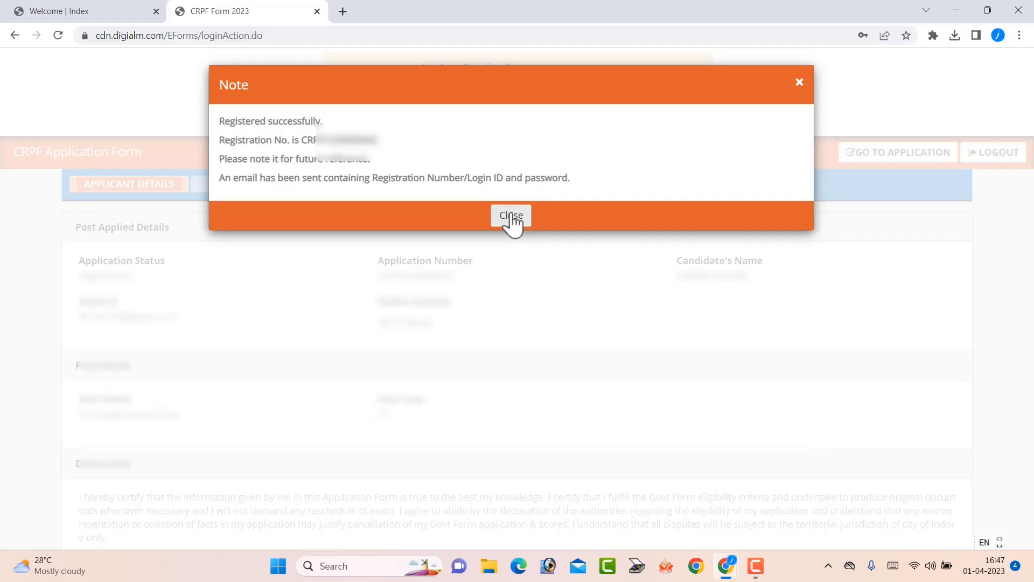
pyautogui.click(512, 223)
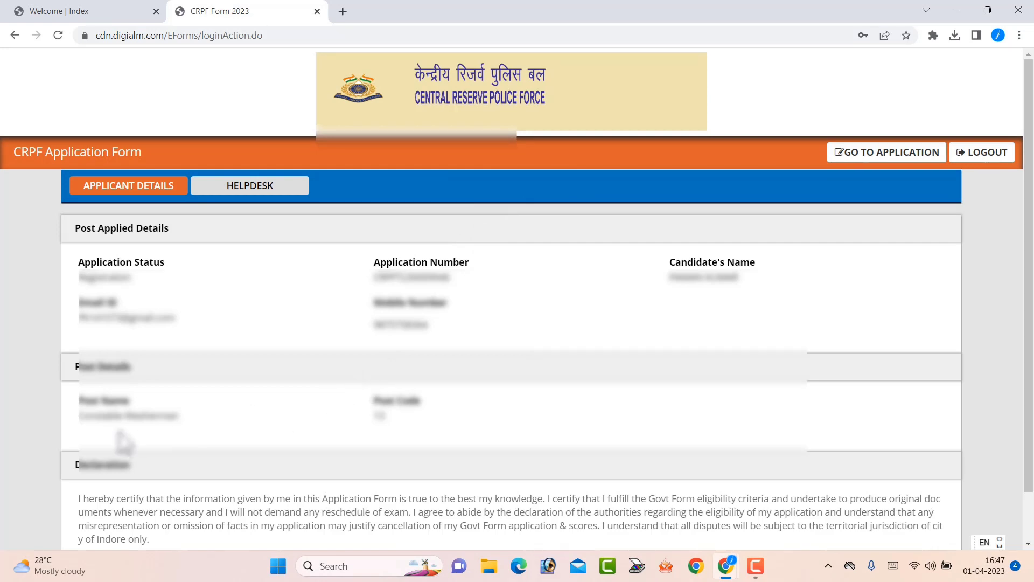
# Check the applied post name, then open the form via GO TO APPLICATION.
pyautogui.moveTo(80, 416); pyautogui.dragTo(189, 439)
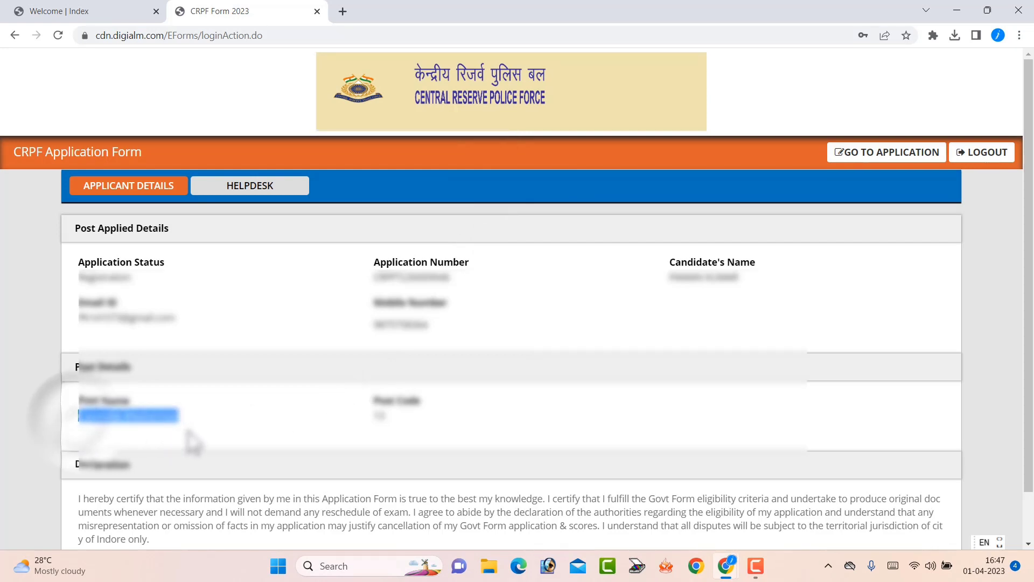
pyautogui.click(276, 433)
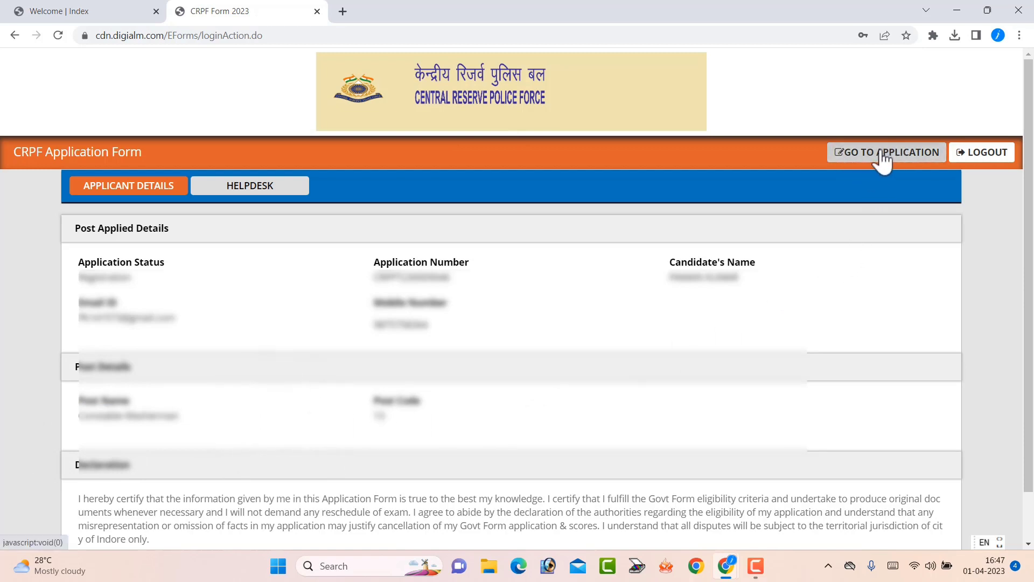
pyautogui.click(907, 155)
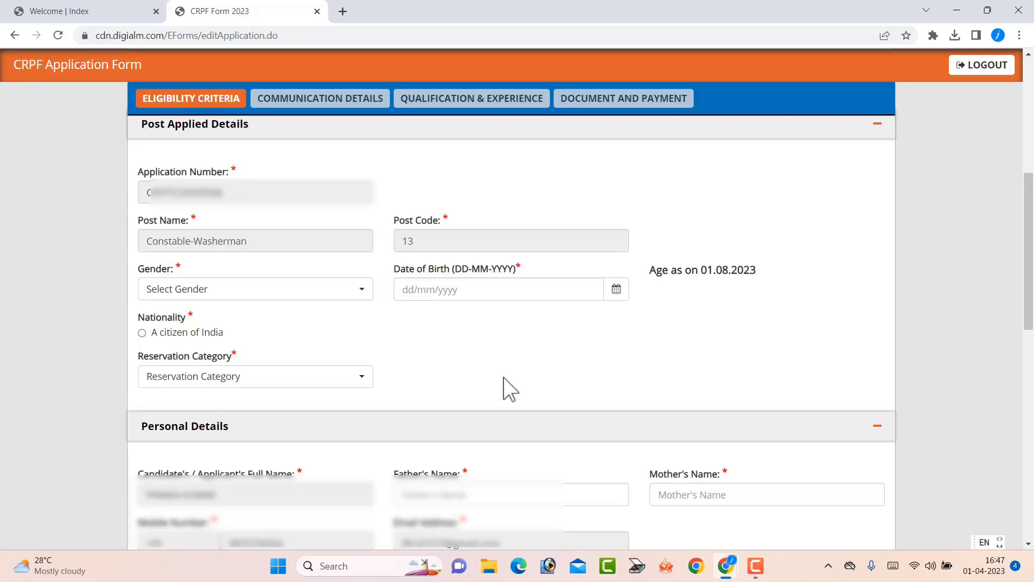
# Set gender to Male and browse the birth-date calendar to July 2004 without picking a date.
pyautogui.click(168, 290)
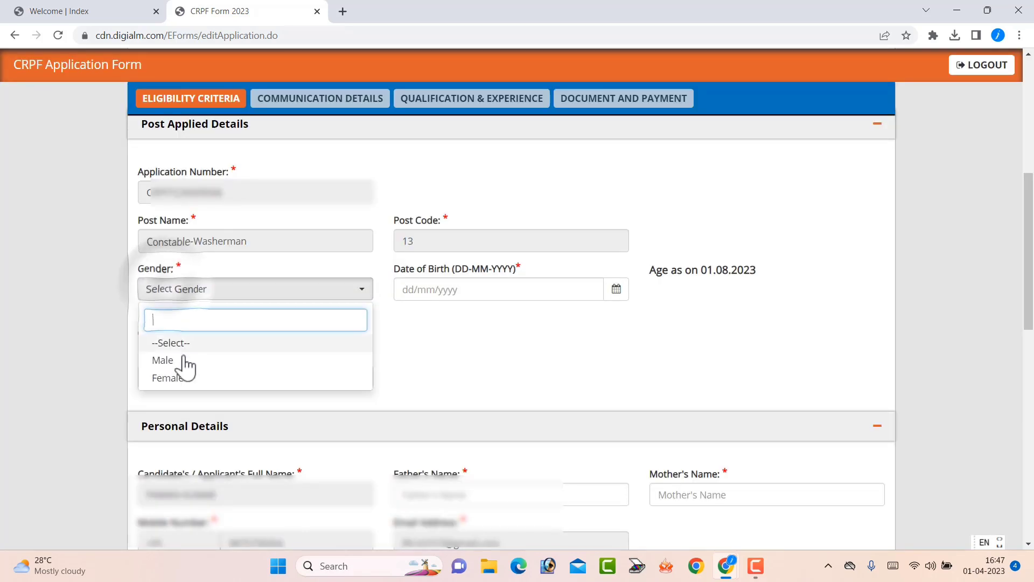
pyautogui.click(185, 360)
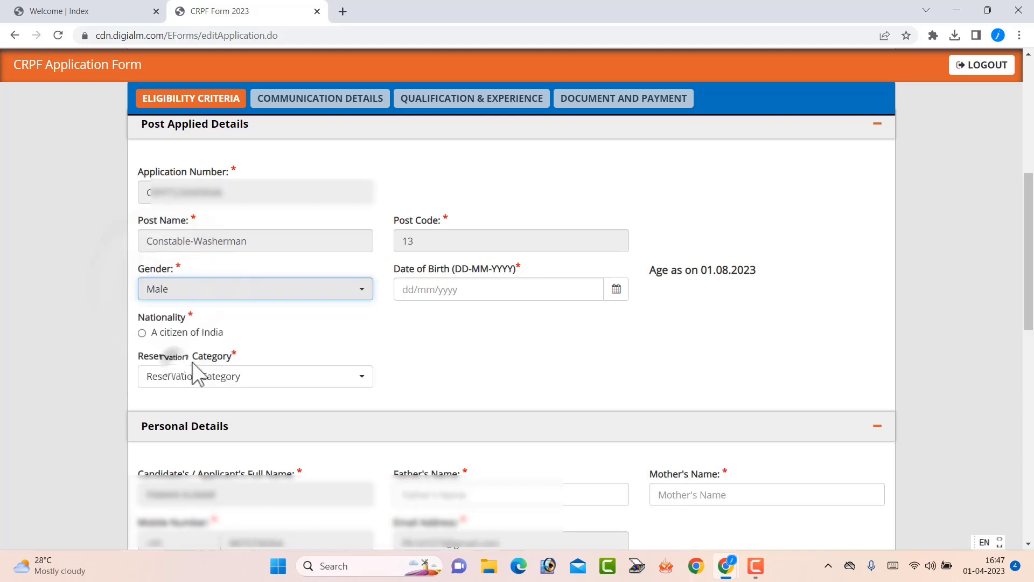
pyautogui.click(616, 291)
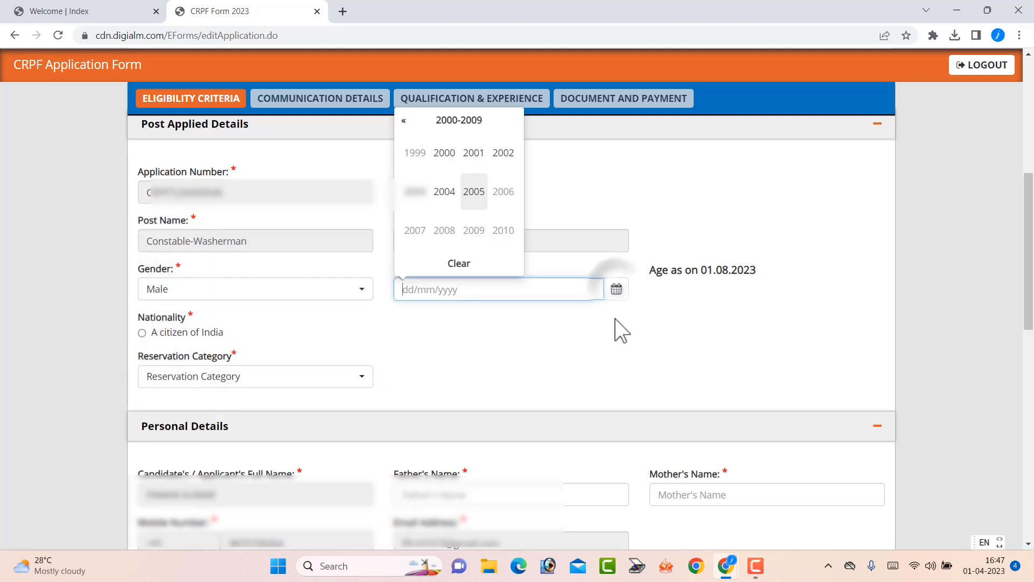
pyautogui.click(472, 192)
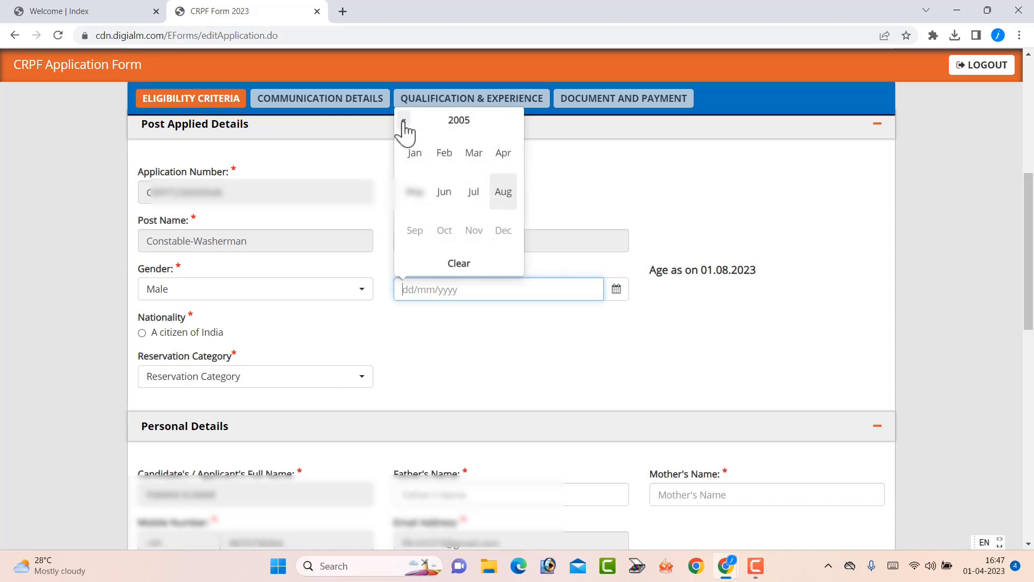
pyautogui.click(405, 129)
pyautogui.click(475, 194)
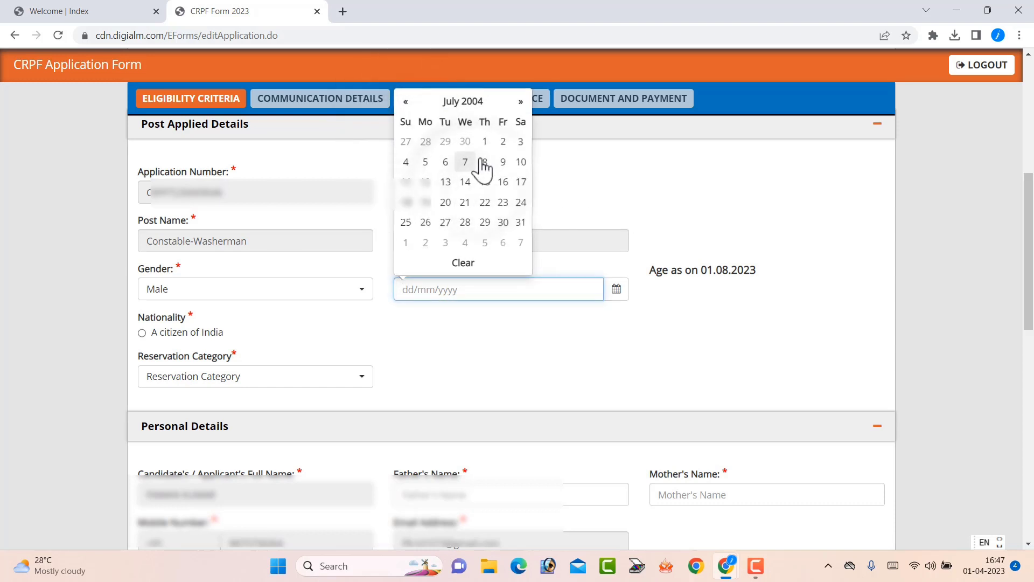
pyautogui.click(493, 322)
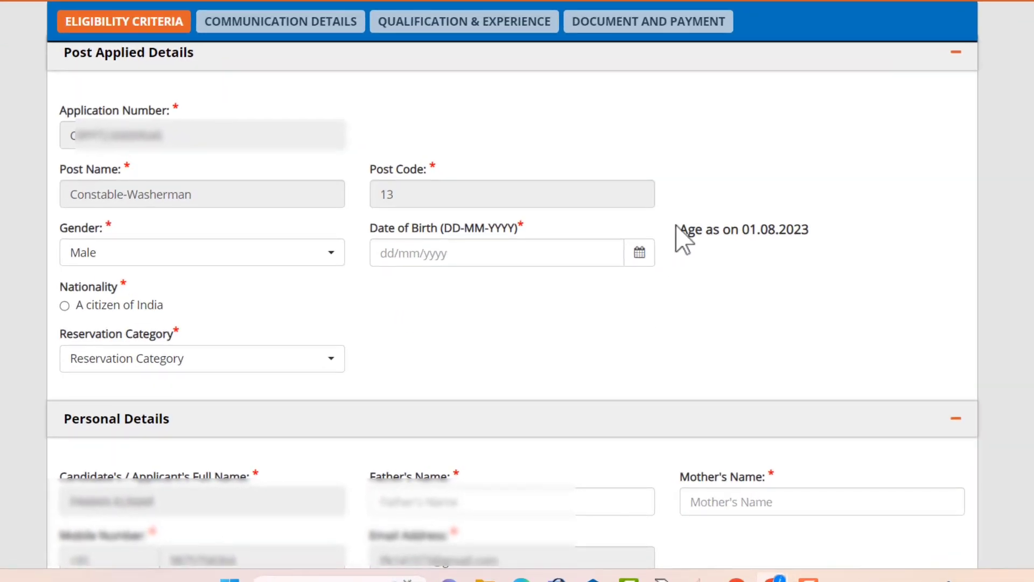
pyautogui.moveTo(655, 263); pyautogui.dragTo(757, 267)
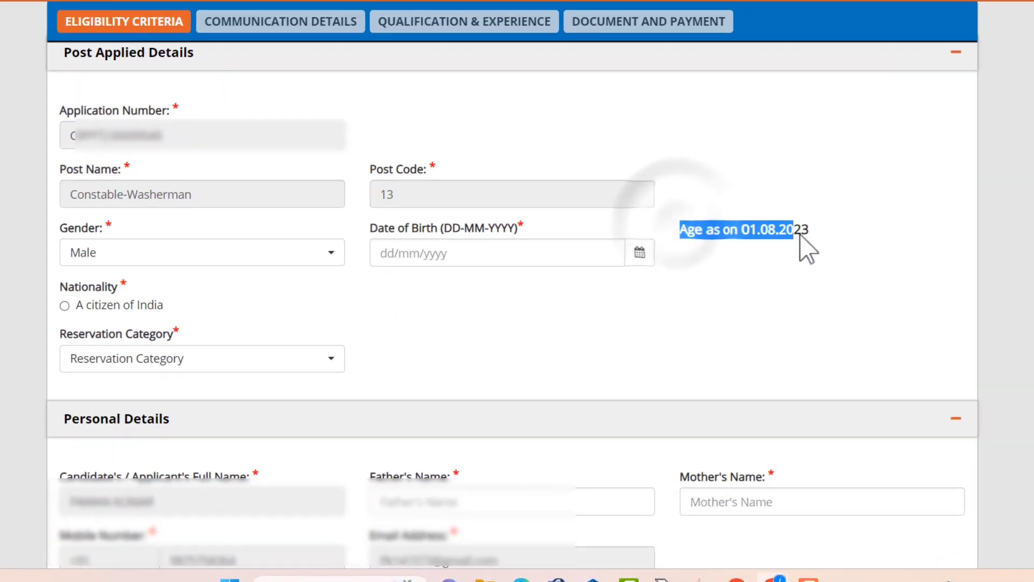
pyautogui.moveTo(800, 236); pyautogui.dragTo(823, 235)
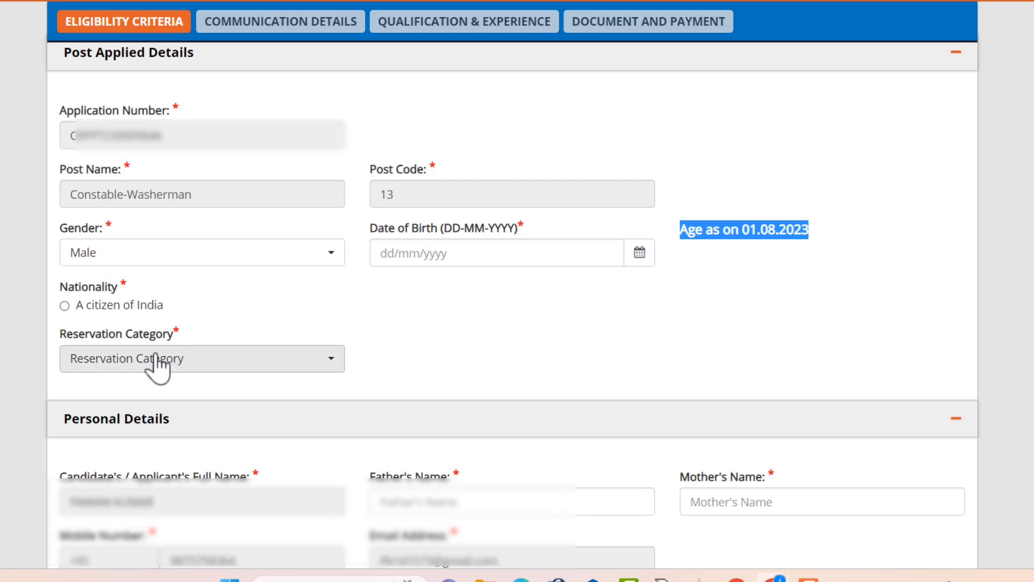
# Declare nationality as a citizen of India and set reservation category to OBC.
pyautogui.click(68, 309)
pyautogui.moveTo(61, 335); pyautogui.dragTo(202, 352)
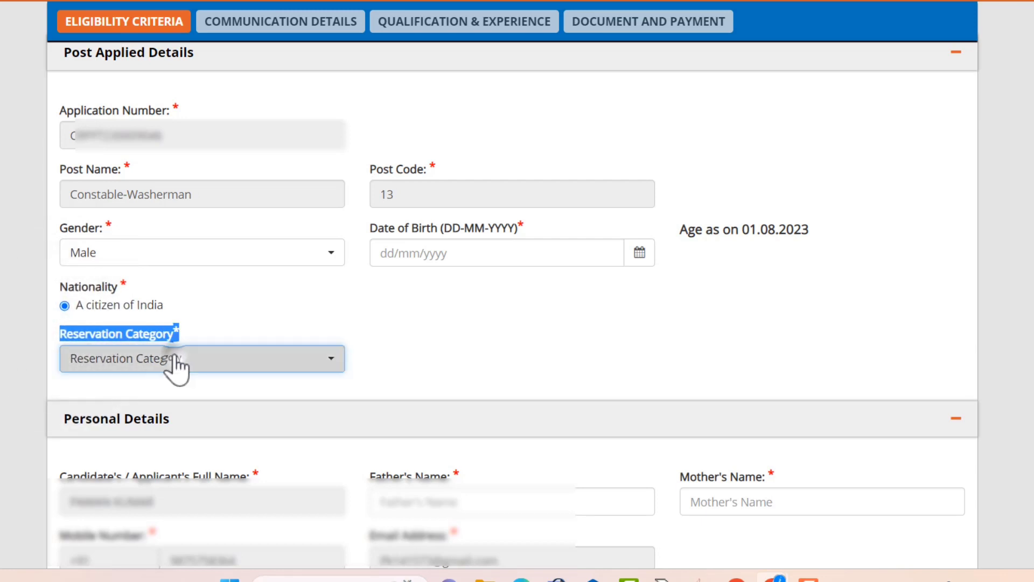
pyautogui.click(178, 362)
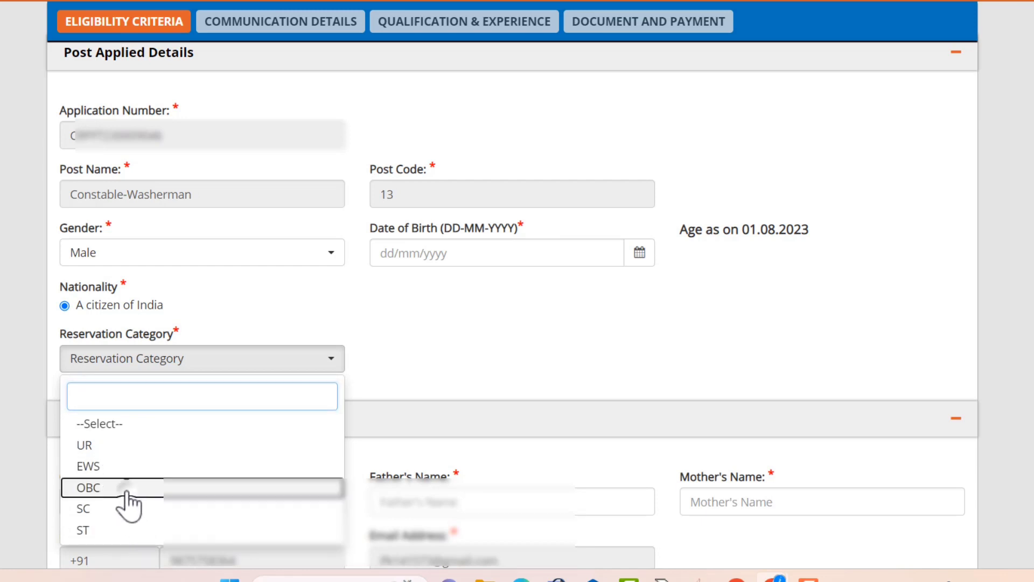
pyautogui.click(123, 485)
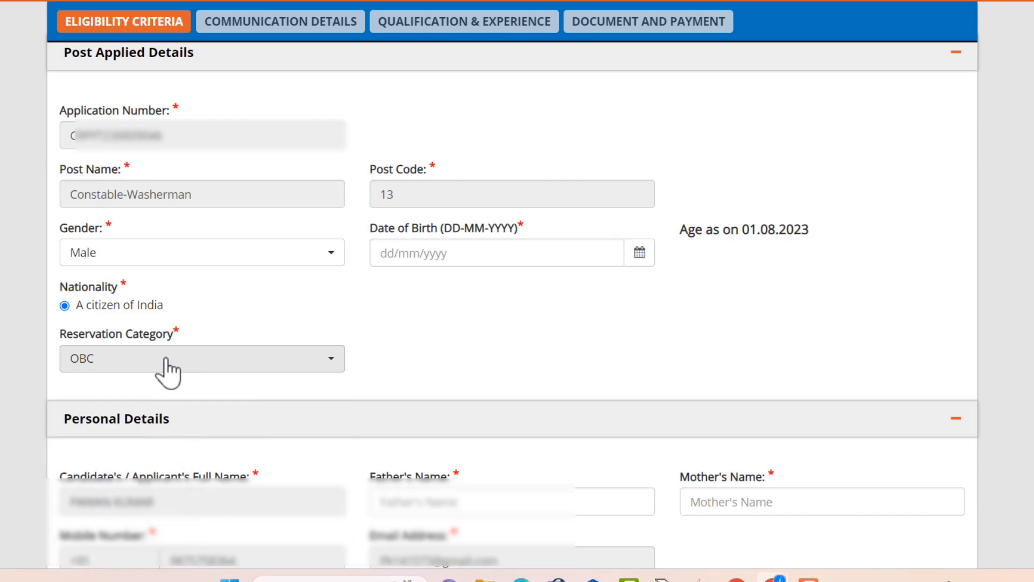
# Set the first test preference to Rajasthan with Bikaner as the city.
pyautogui.scroll(-5, 135, 156)
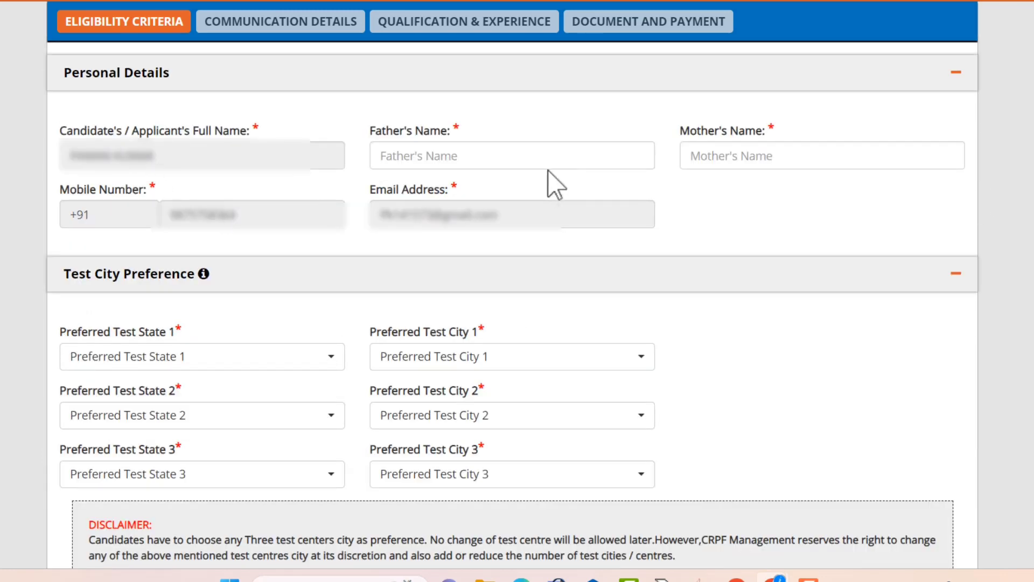
pyautogui.moveTo(368, 131); pyautogui.dragTo(484, 143)
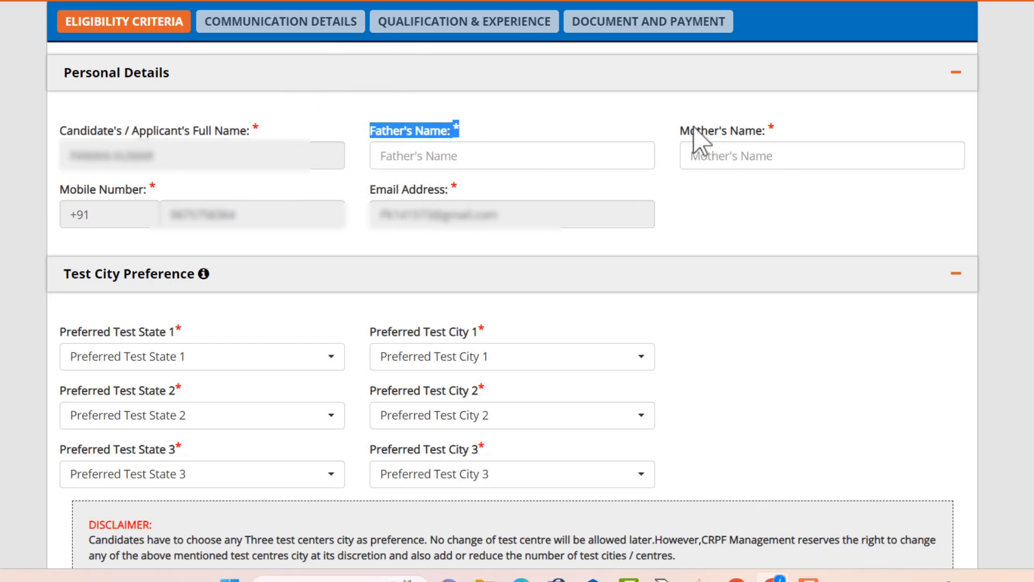
pyautogui.moveTo(680, 127); pyautogui.dragTo(780, 143)
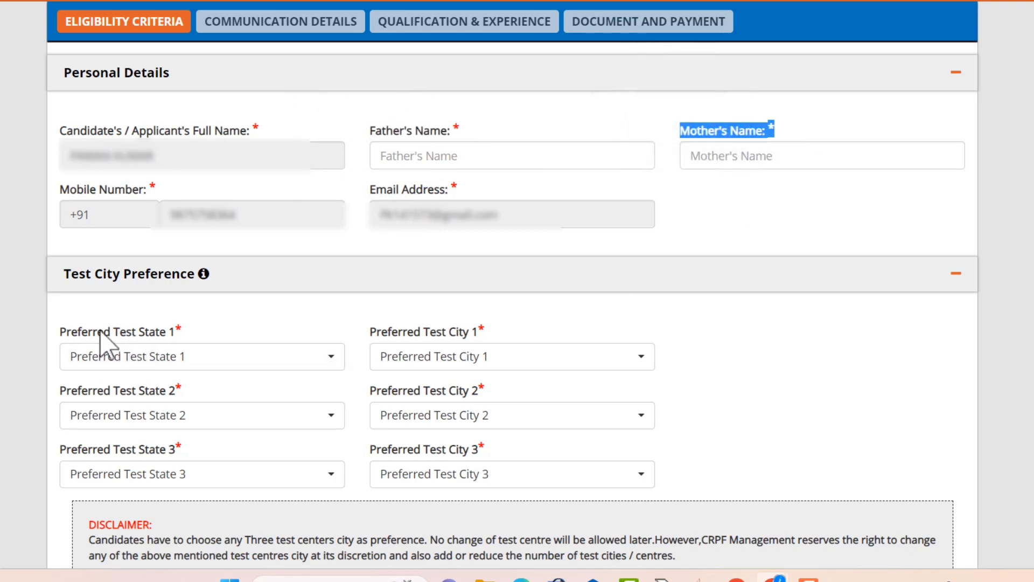
pyautogui.moveTo(82, 334); pyautogui.dragTo(169, 353)
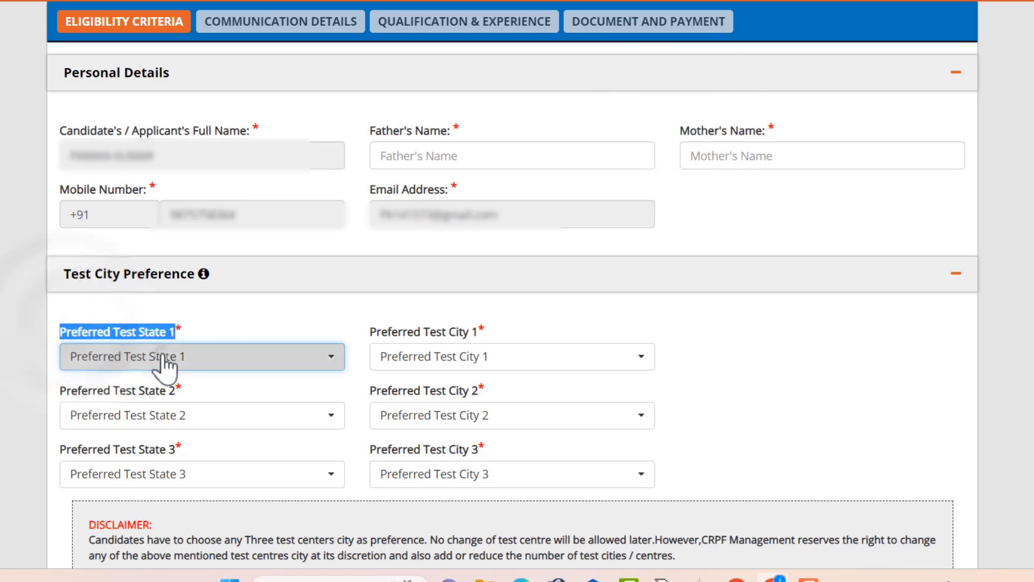
pyautogui.click(163, 360)
pyautogui.scroll(-5, 134, 203)
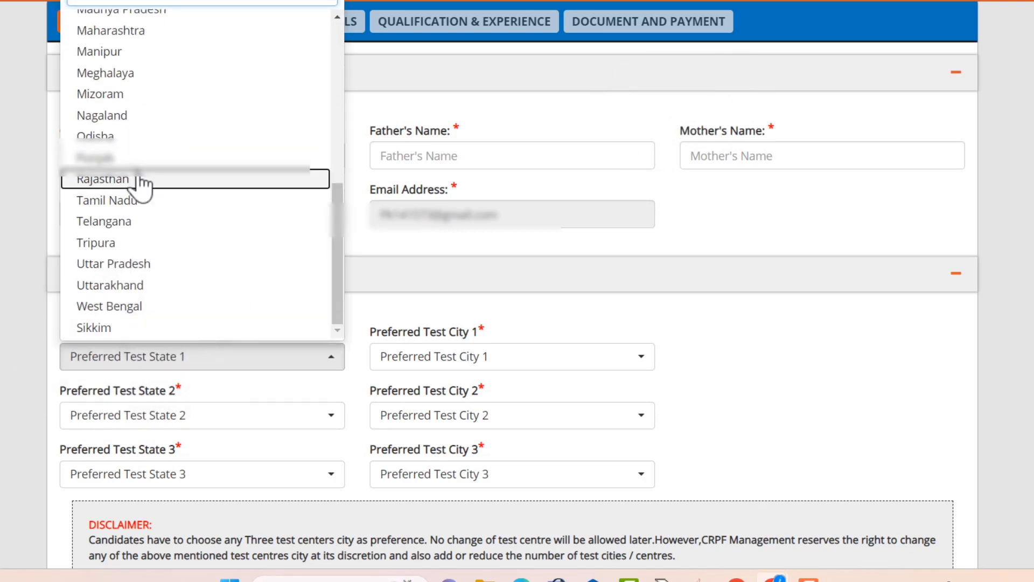
pyautogui.click(137, 180)
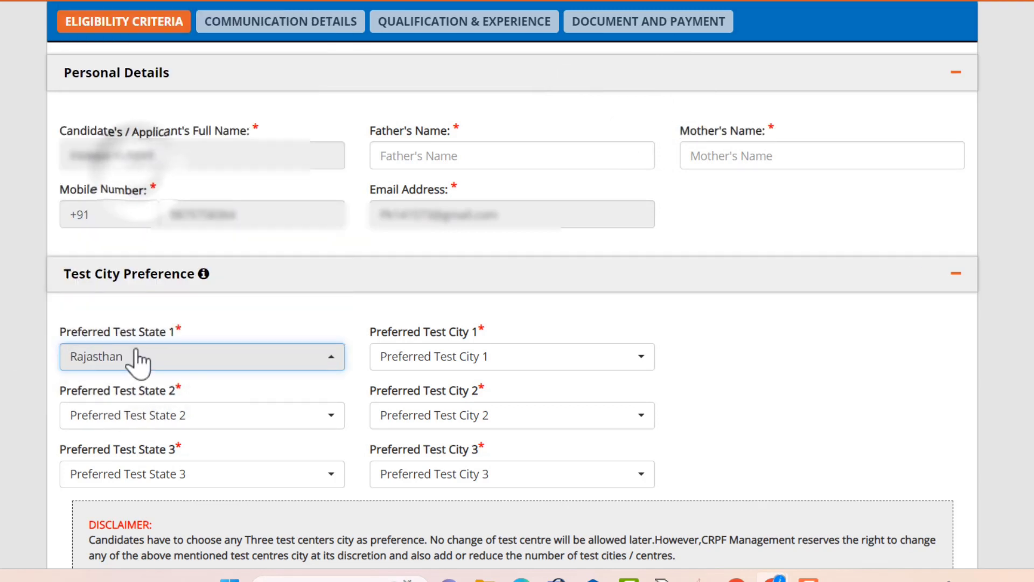
pyautogui.click(423, 358)
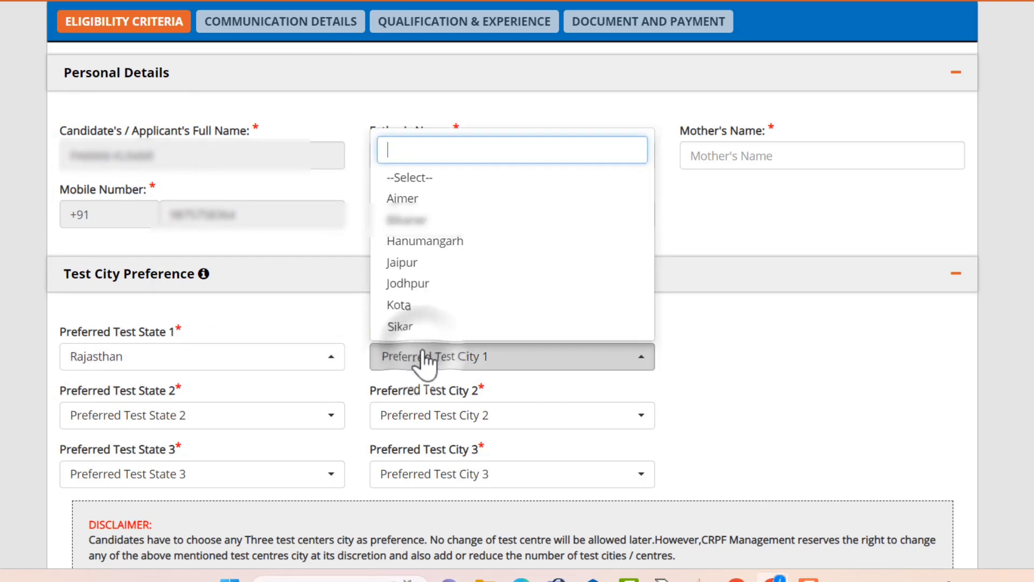
pyautogui.click(423, 226)
# Set the second and third preferences to Rajasthan, with cities Hanumangarh and Sikar.
pyautogui.click(233, 420)
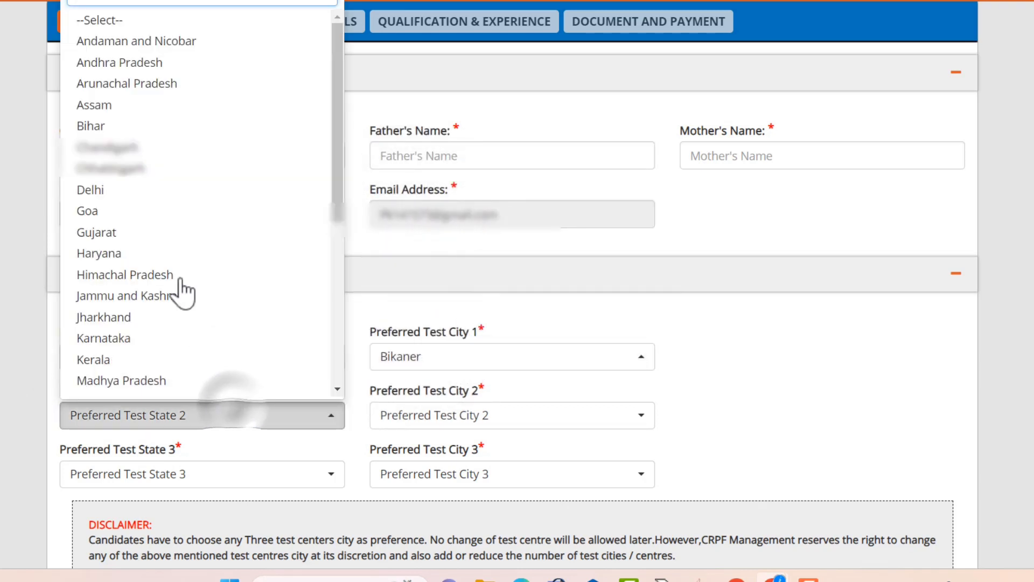
pyautogui.scroll(-5, 172, 269)
pyautogui.click(162, 237)
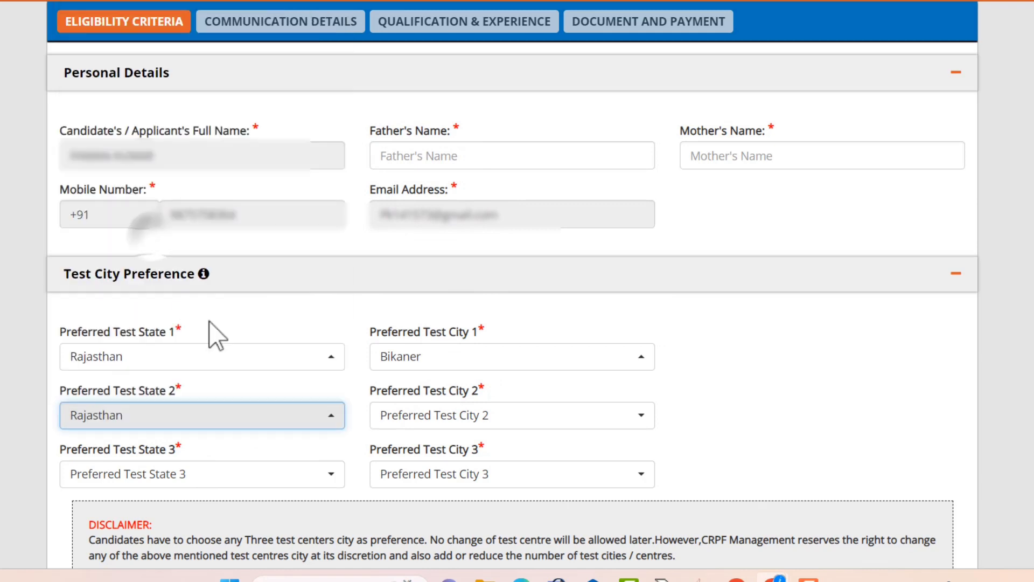
pyautogui.click(423, 416)
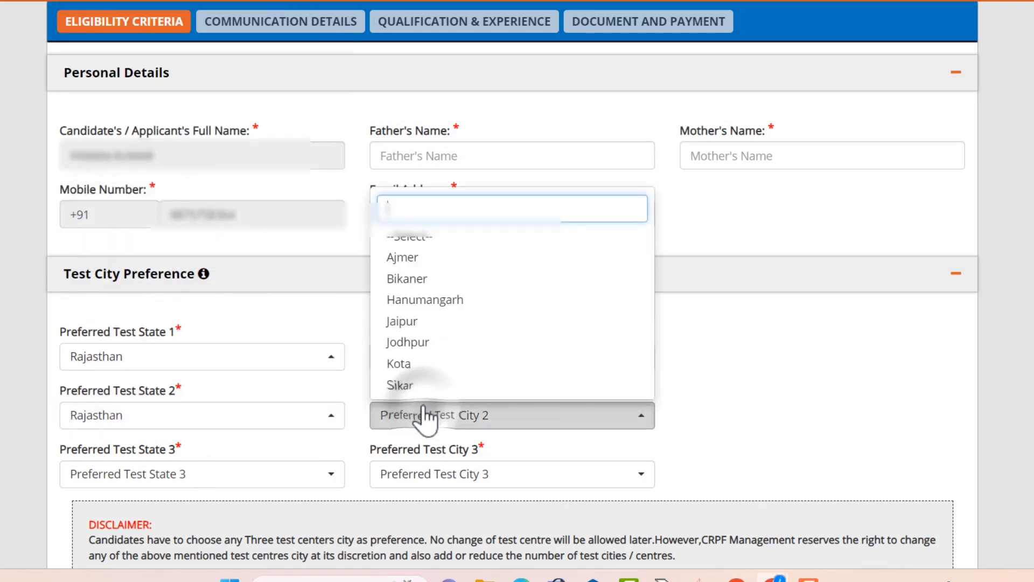
pyautogui.click(437, 300)
pyautogui.click(167, 475)
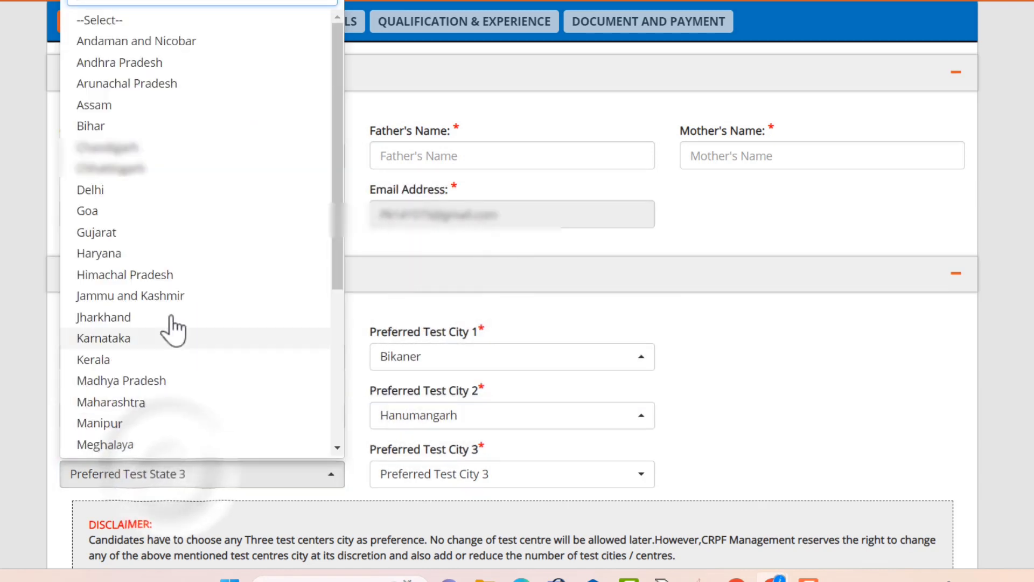
pyautogui.scroll(-4, 172, 318)
pyautogui.click(147, 297)
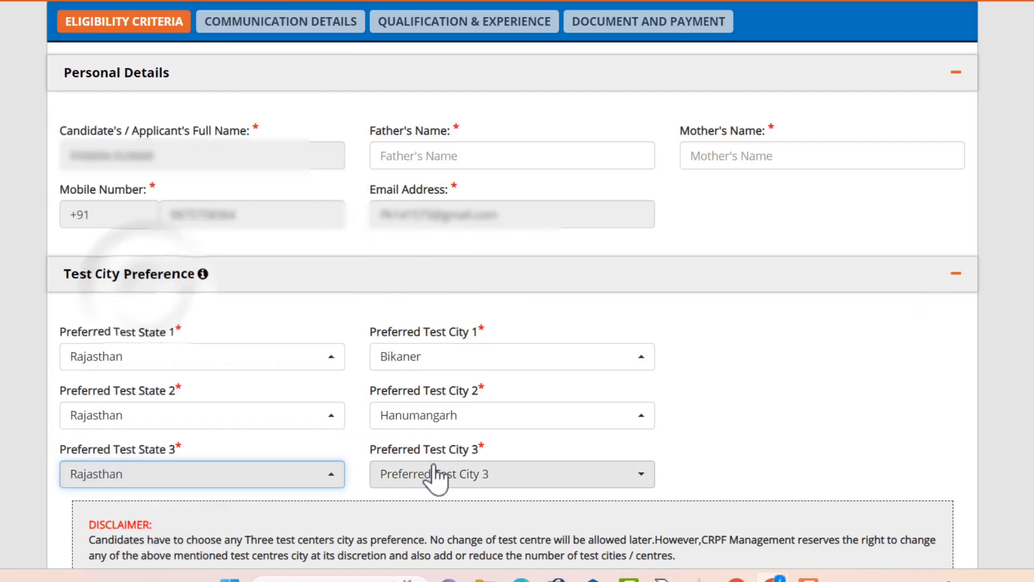
pyautogui.click(434, 475)
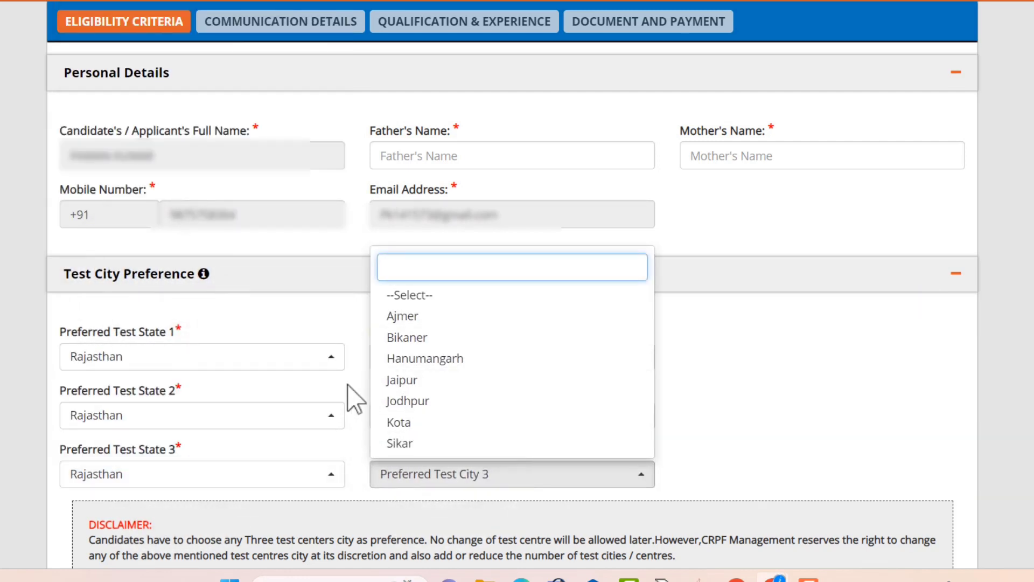
pyautogui.click(413, 448)
pyautogui.click(368, 491)
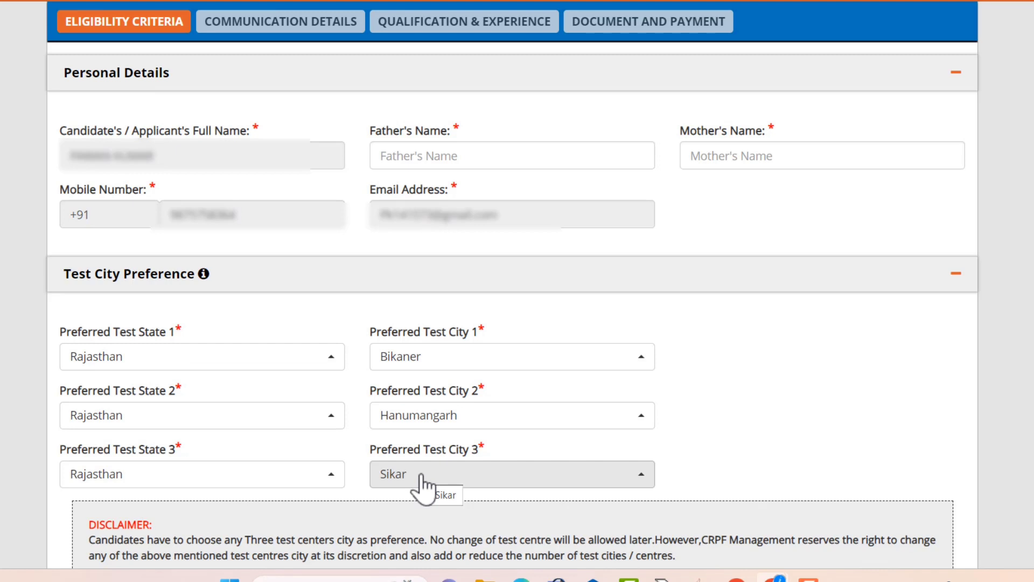
pyautogui.scroll(-8, 421, 478)
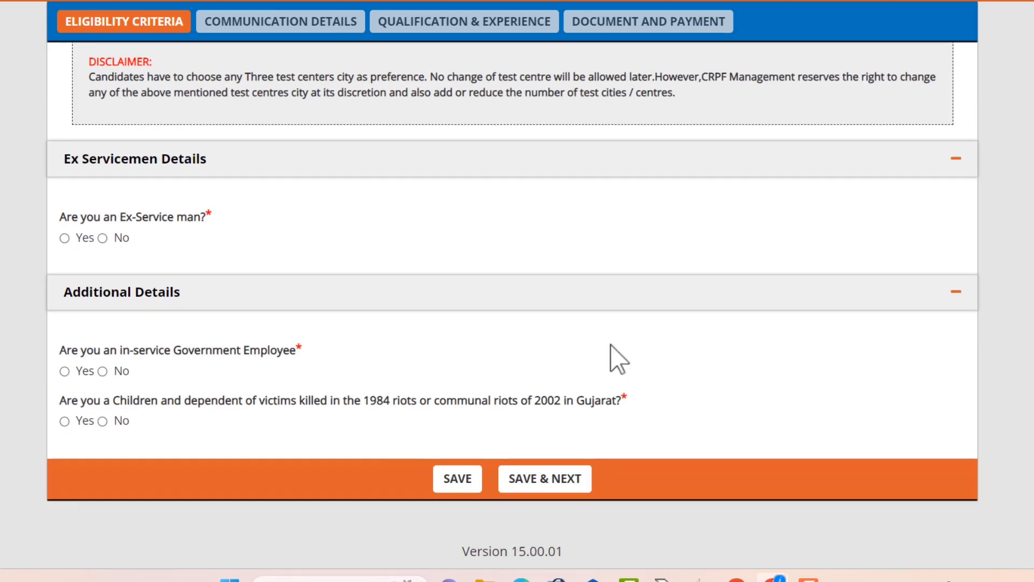
# Answer No to the ex-serviceman and government-employee questions and save the eligibility details.
pyautogui.moveTo(68, 218); pyautogui.dragTo(211, 218)
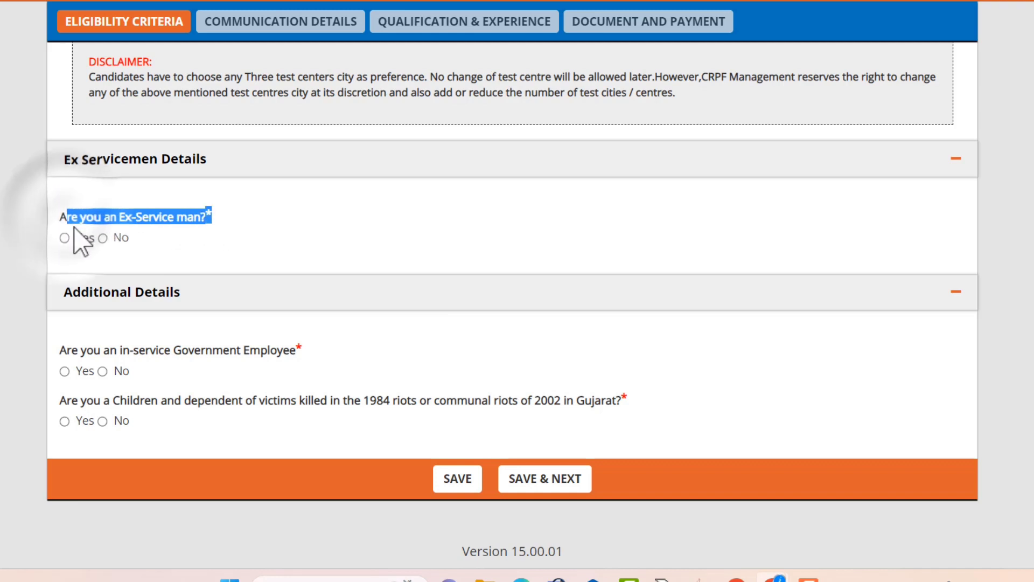
pyautogui.click(103, 238)
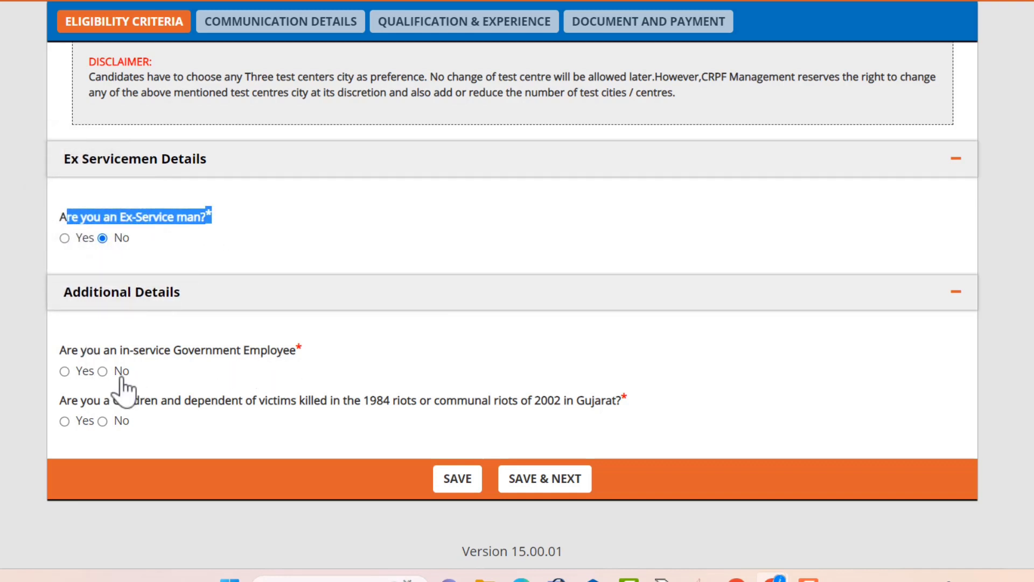
pyautogui.moveTo(95, 370); pyautogui.dragTo(613, 401)
pyautogui.click(102, 371)
pyautogui.click(551, 483)
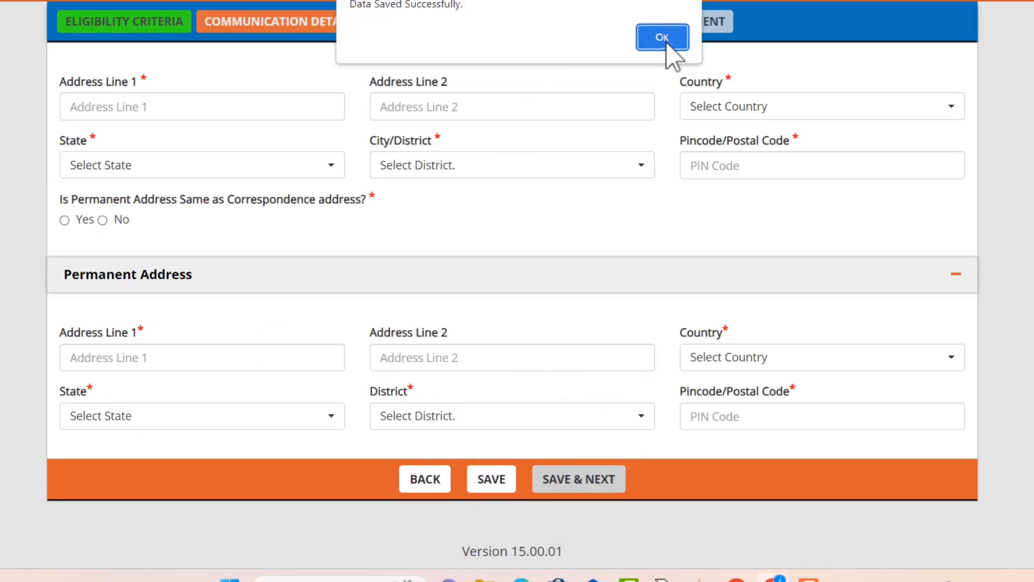
# Dismiss the save confirmation and move into the correspondence address lines.
pyautogui.click(664, 36)
pyautogui.scroll(6, 410, 323)
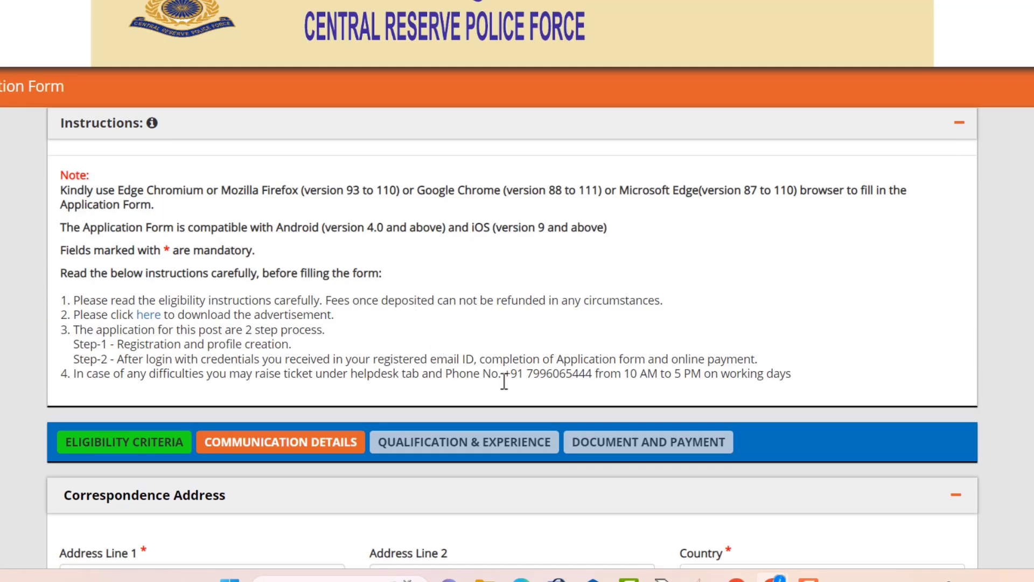
pyautogui.scroll(-6, 517, 291)
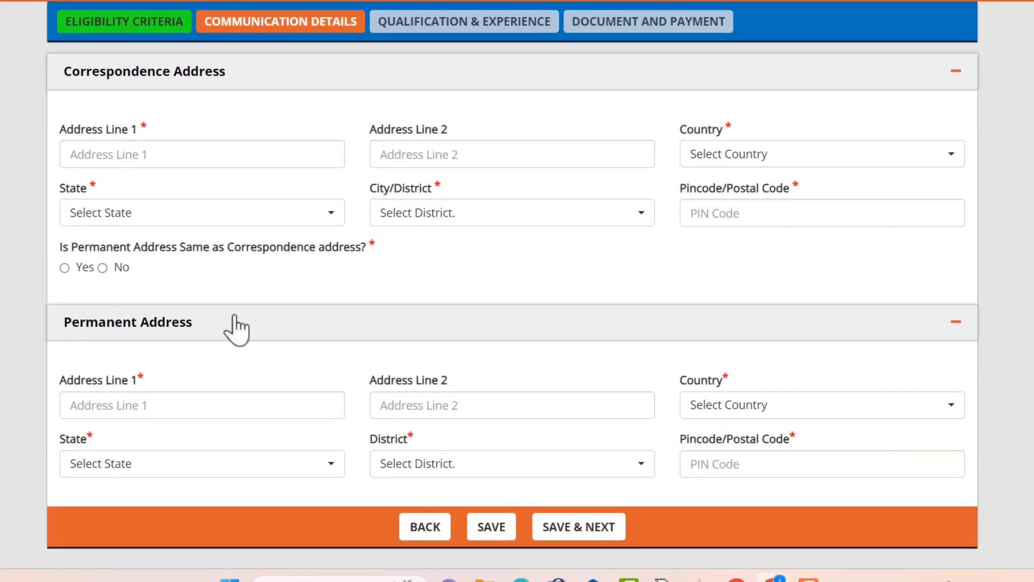
pyautogui.moveTo(65, 71); pyautogui.dragTo(224, 86)
pyautogui.click(136, 157)
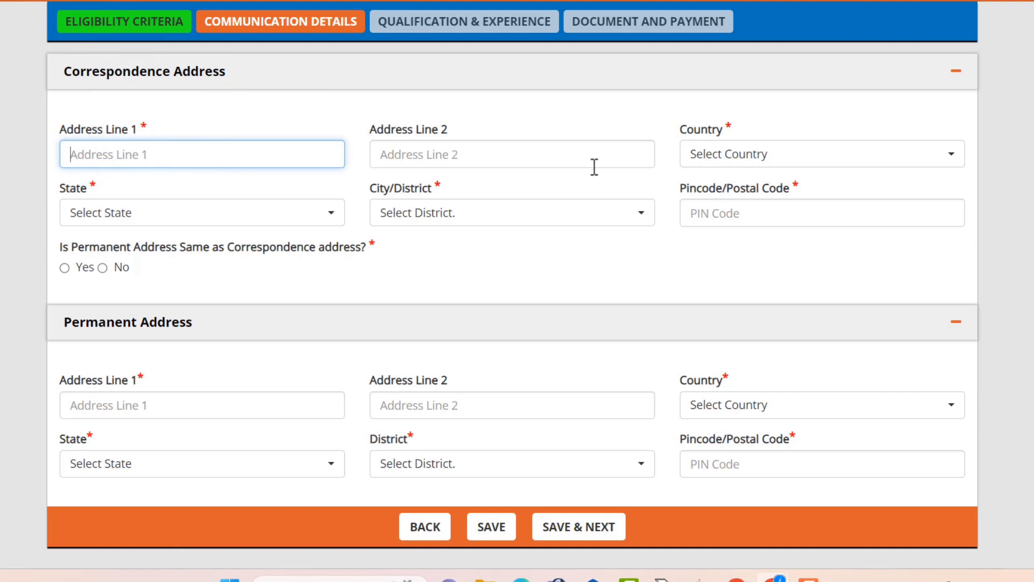
pyautogui.click(541, 150)
# Set the correspondence country to India, state to Rajasthan and district to Bikaner.
pyautogui.click(768, 158)
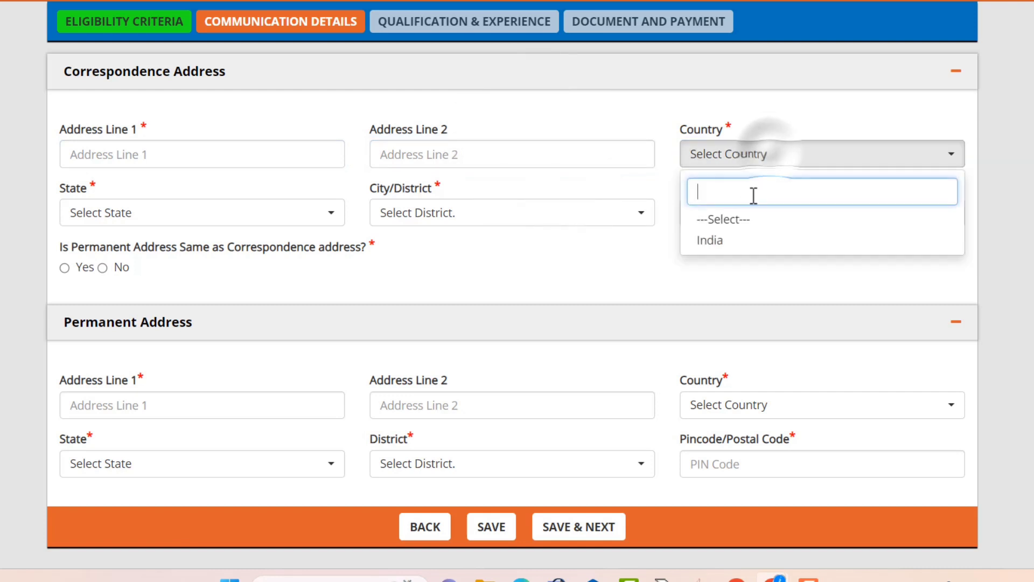
pyautogui.click(710, 240)
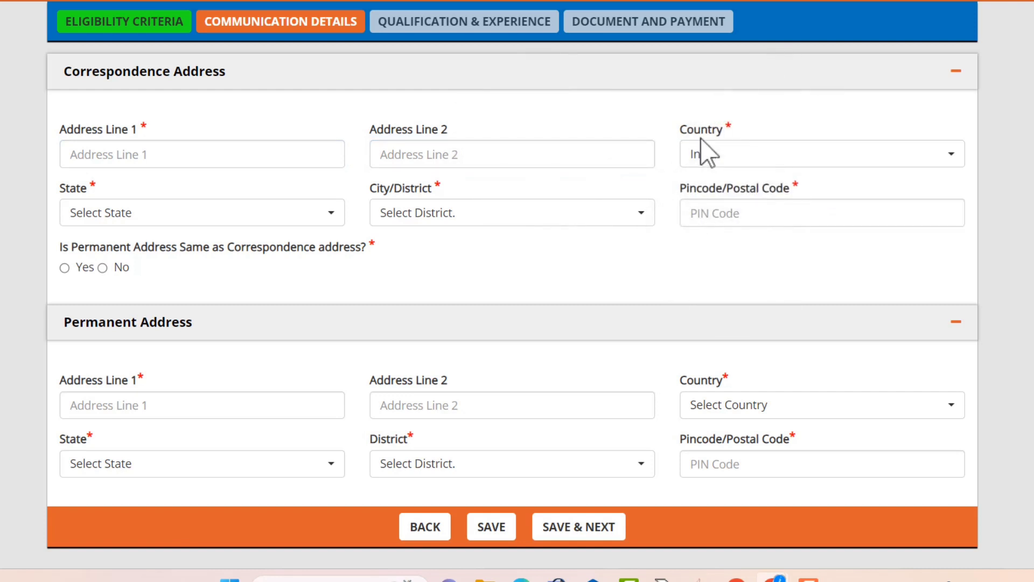
pyautogui.click(189, 222)
pyautogui.scroll(-6, 156, 377)
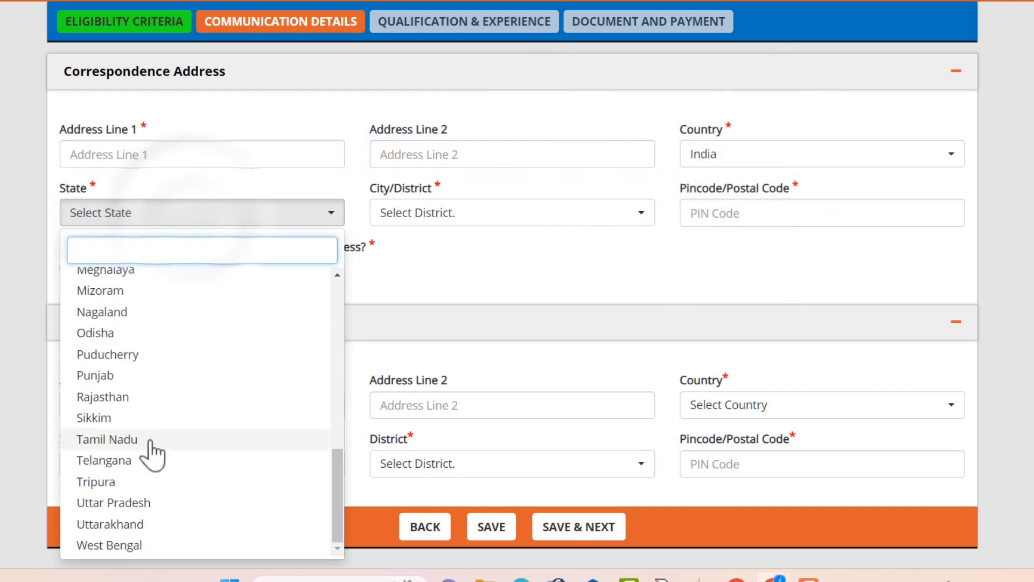
pyautogui.click(143, 398)
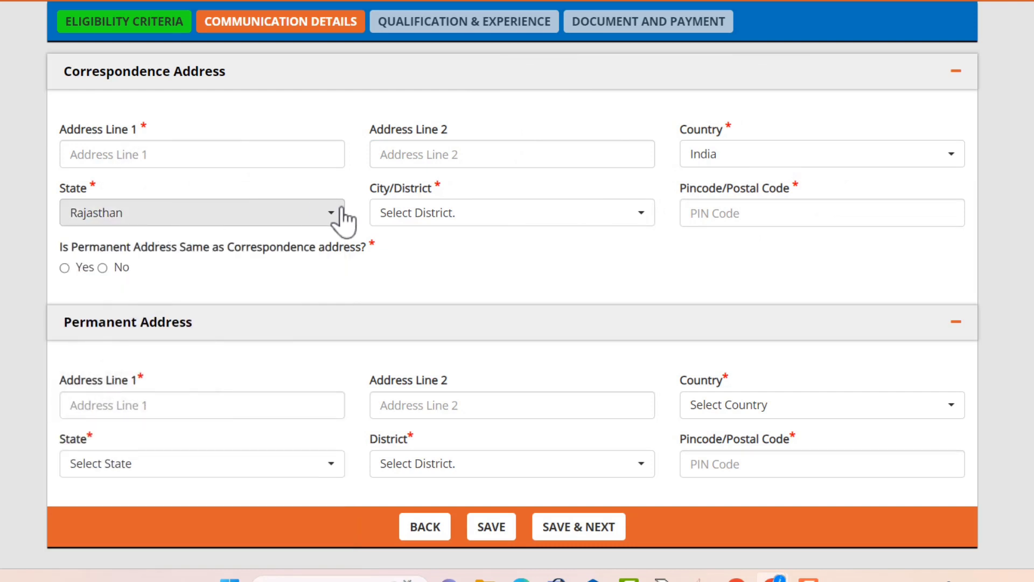
pyautogui.click(447, 218)
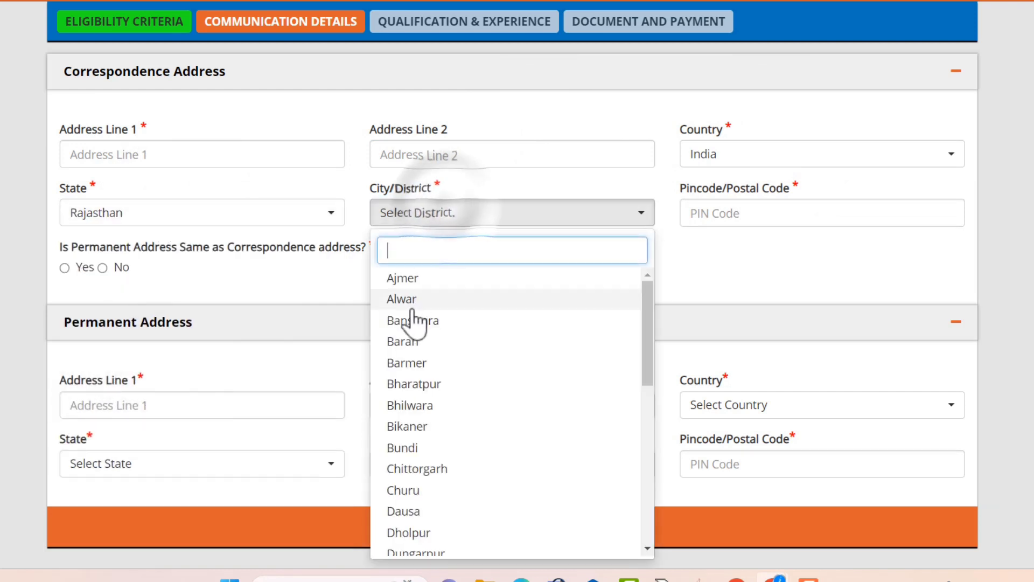
pyautogui.click(413, 428)
pyautogui.click(724, 207)
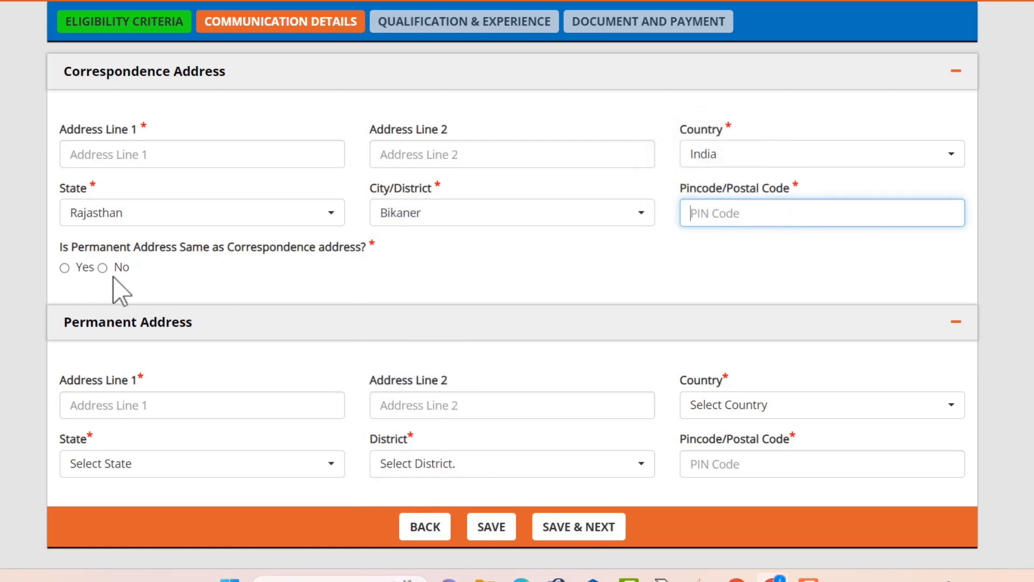
# Make the permanent address the same as correspondence and save the communication details.
pyautogui.moveTo(60, 247); pyautogui.dragTo(373, 265)
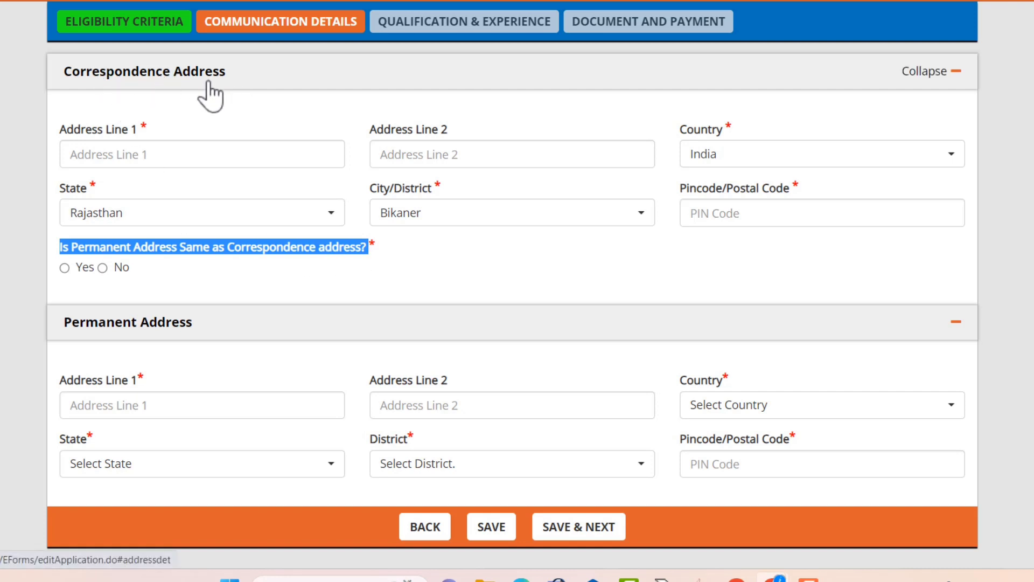
pyautogui.click(66, 270)
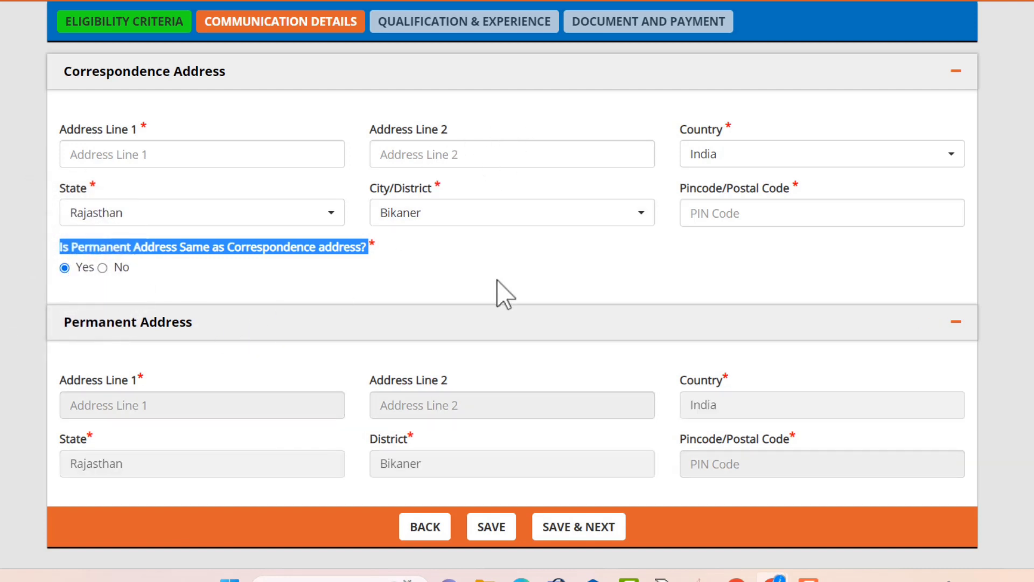
pyautogui.click(102, 267)
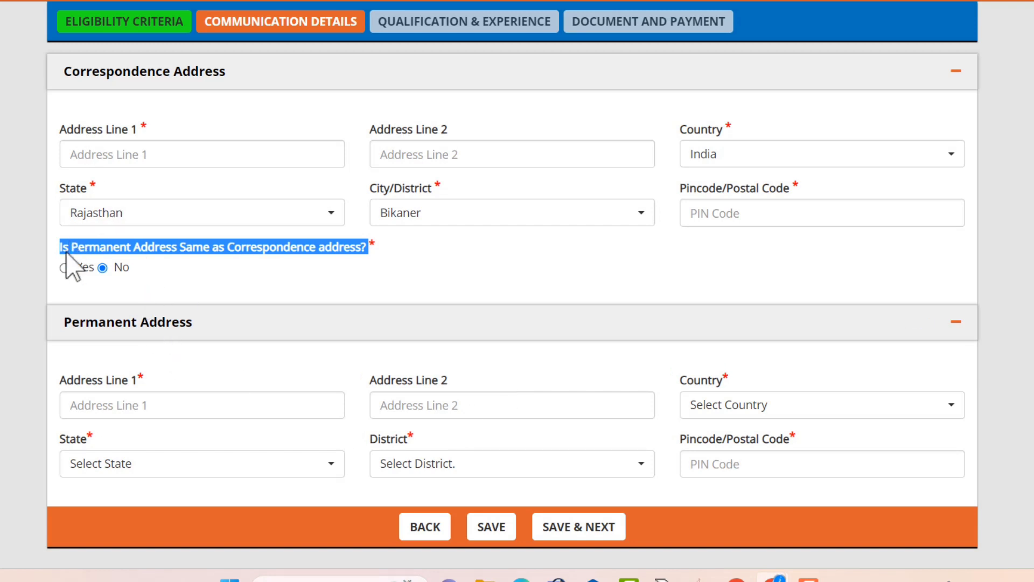
pyautogui.click(65, 267)
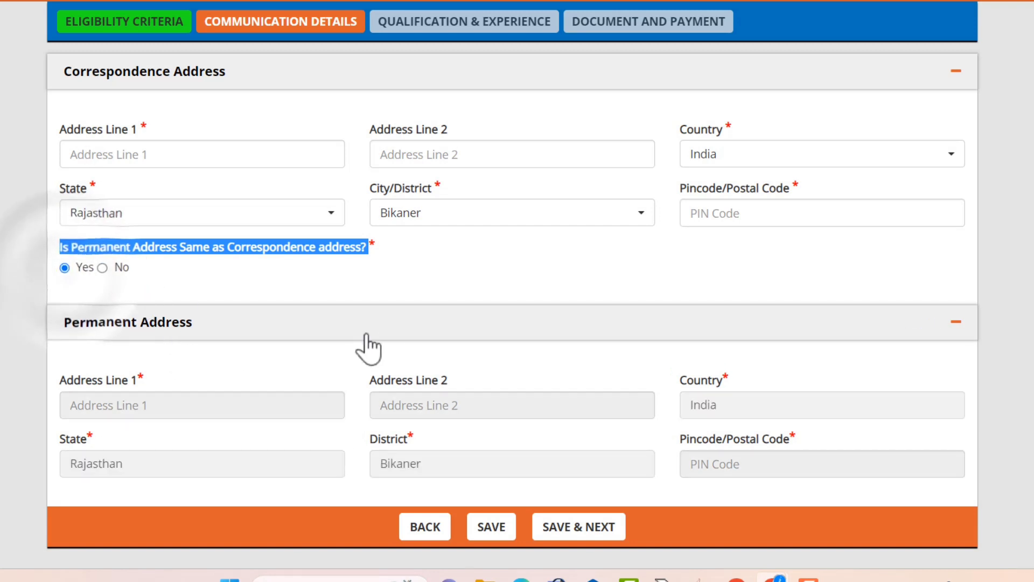
pyautogui.click(554, 532)
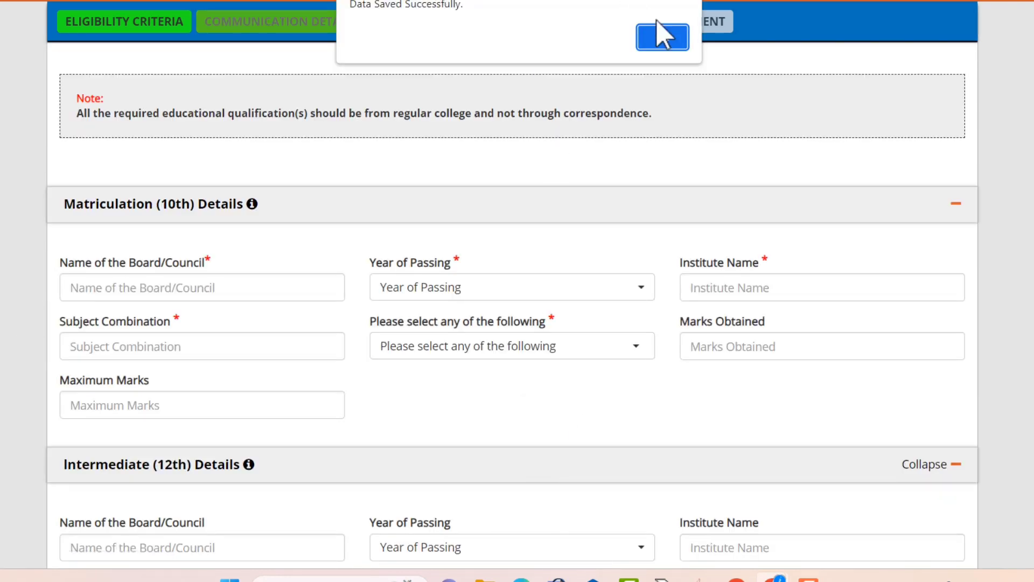
# Dismiss the save alert, enter BSER as the 10th board, and pick 2015 as passing year.
pyautogui.click(663, 36)
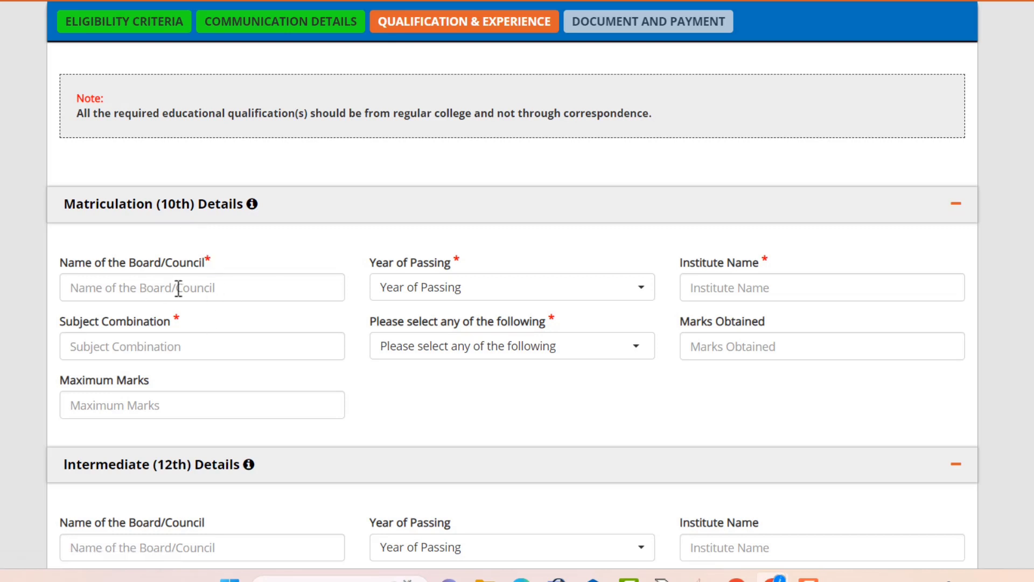
pyautogui.click(243, 286)
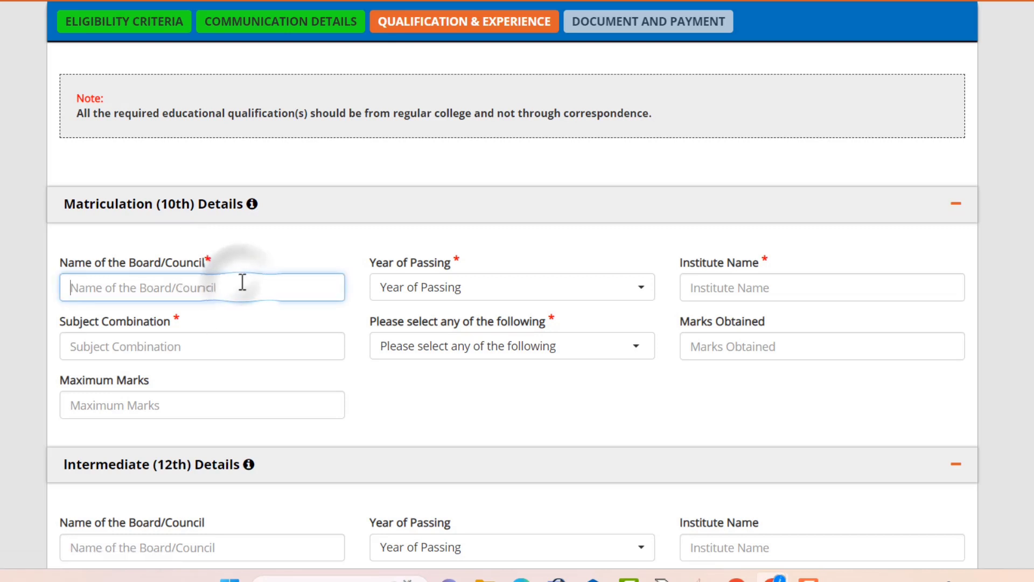
pyautogui.write('BSER')
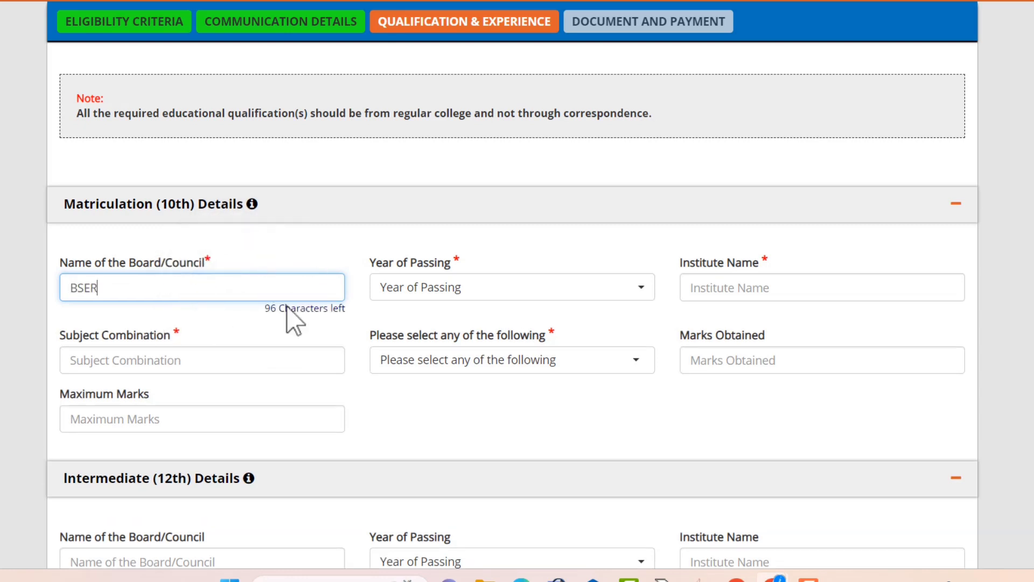
pyautogui.click(409, 294)
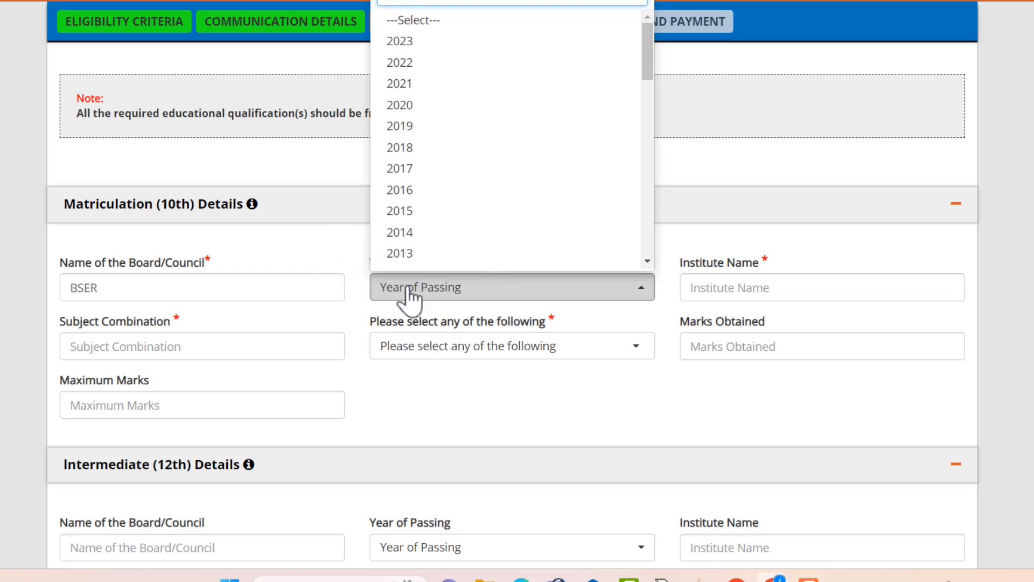
pyautogui.click(411, 211)
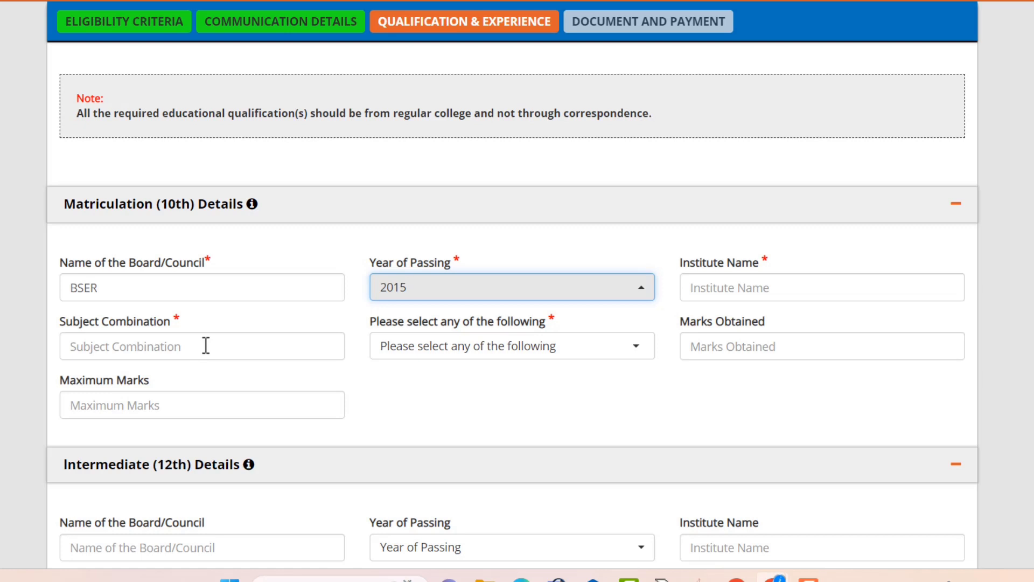
# Enter 'ALL GEN SUBJECT' as the 10th subject combination and report marks as Percentage.
pyautogui.click(165, 351)
pyautogui.write('ALL GEN SUBJECT')
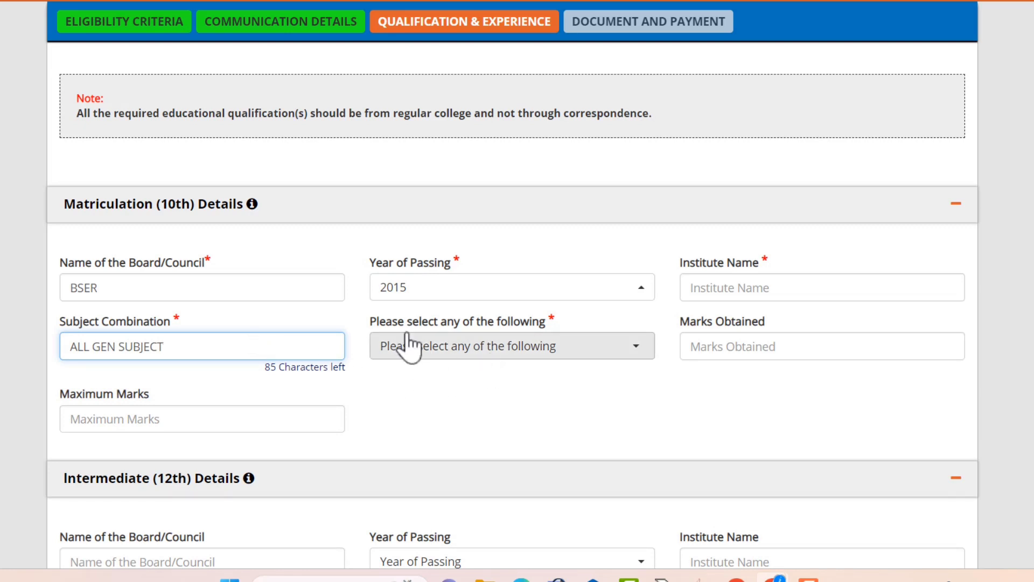
pyautogui.click(475, 342)
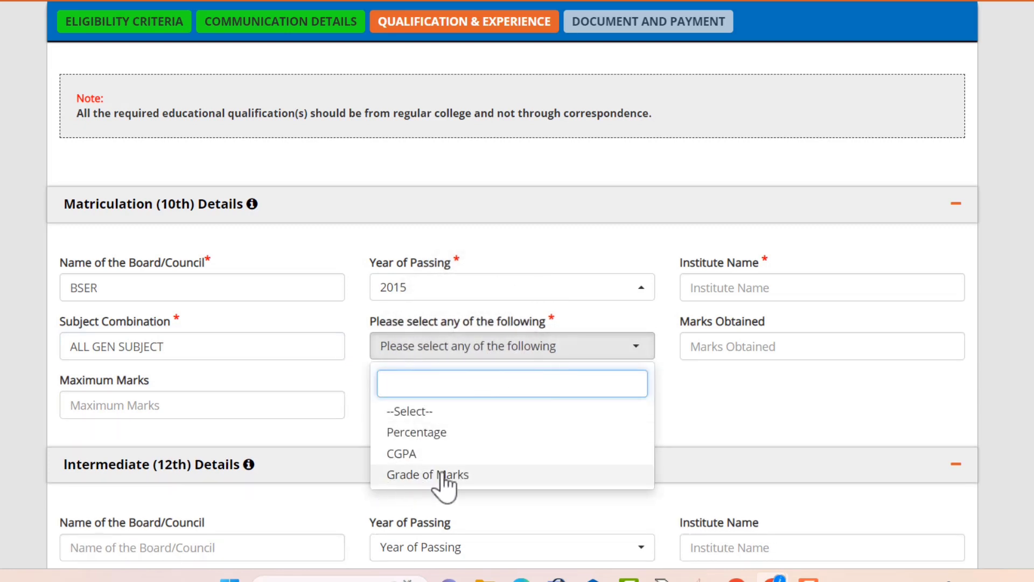
pyautogui.click(440, 432)
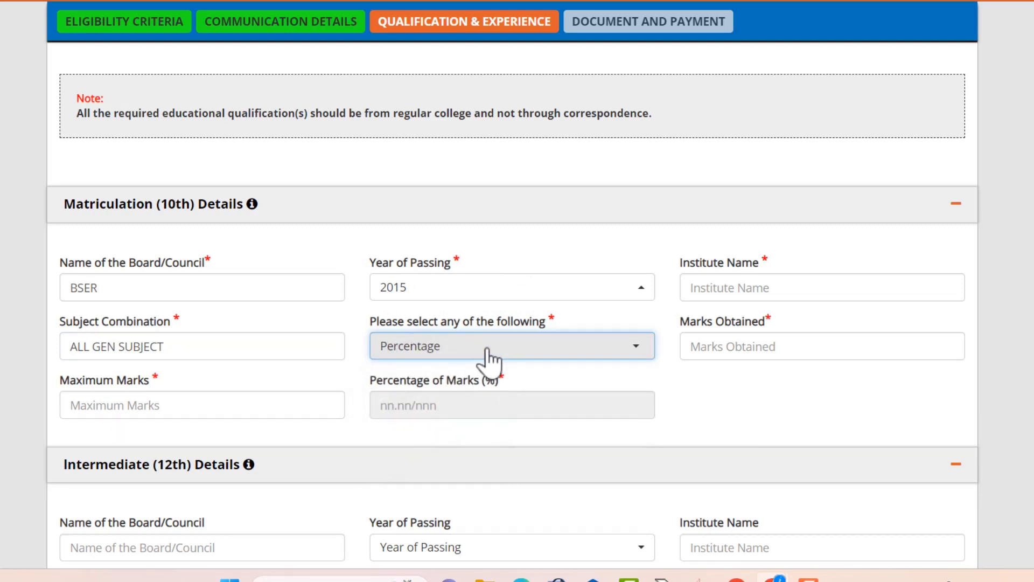
pyautogui.moveTo(690, 323); pyautogui.dragTo(758, 339)
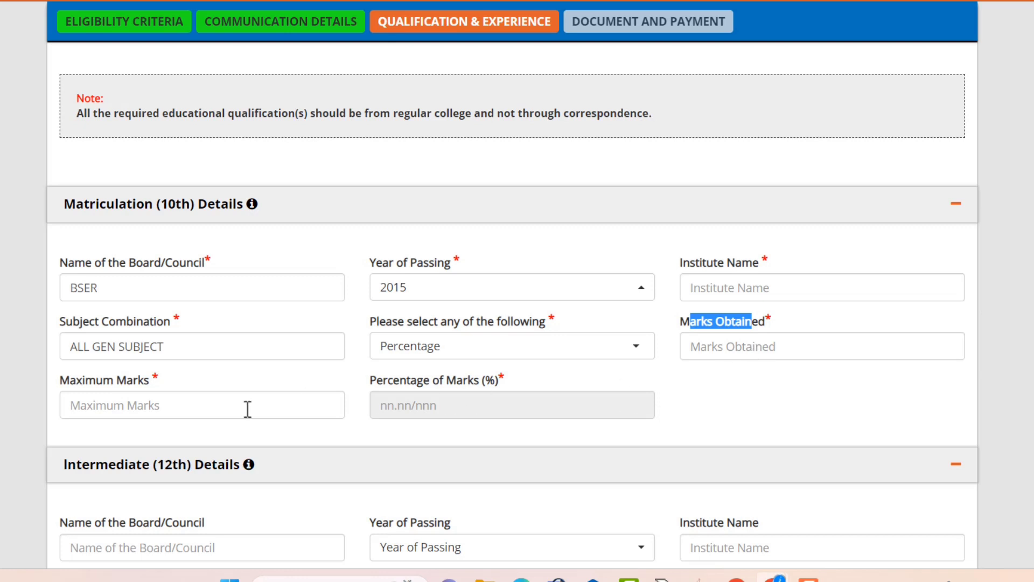
# Enter 600 maximum and 317 obtained marks (52.83%), then save the qualifications.
pyautogui.click(155, 411)
pyautogui.write('600')
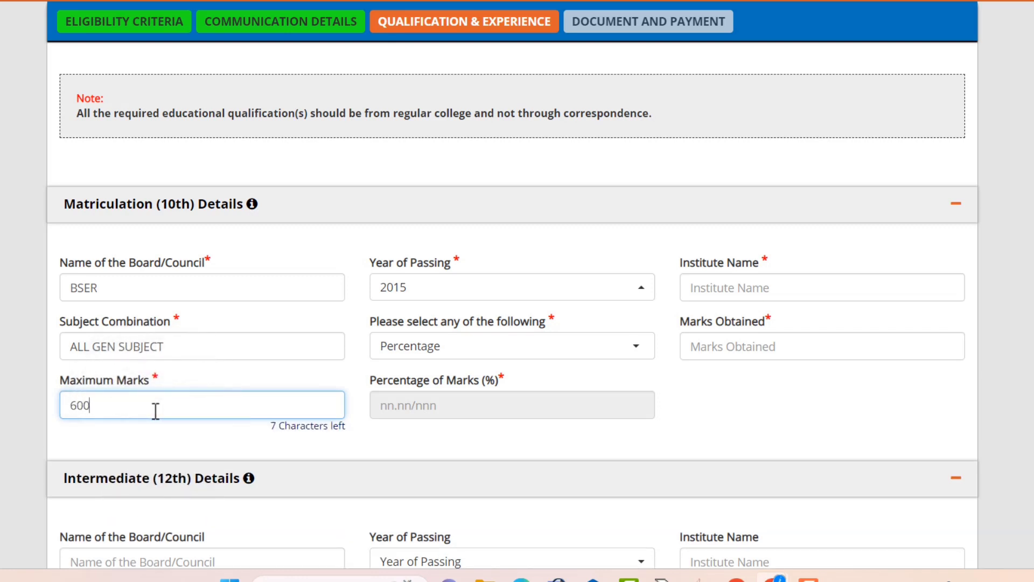
pyautogui.click(207, 443)
pyautogui.click(725, 345)
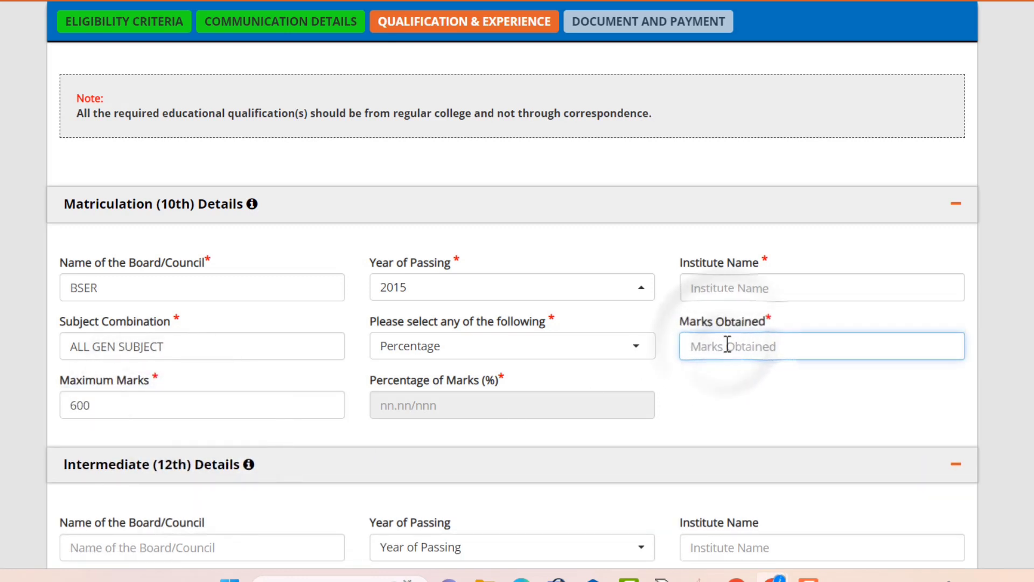
pyautogui.write('3')
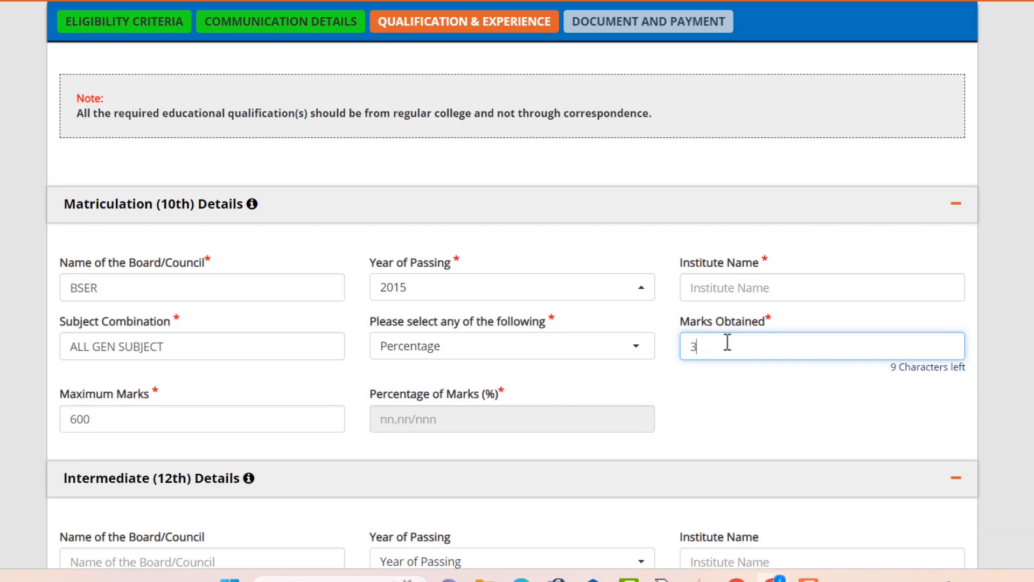
pyautogui.write('17')
pyautogui.click(726, 425)
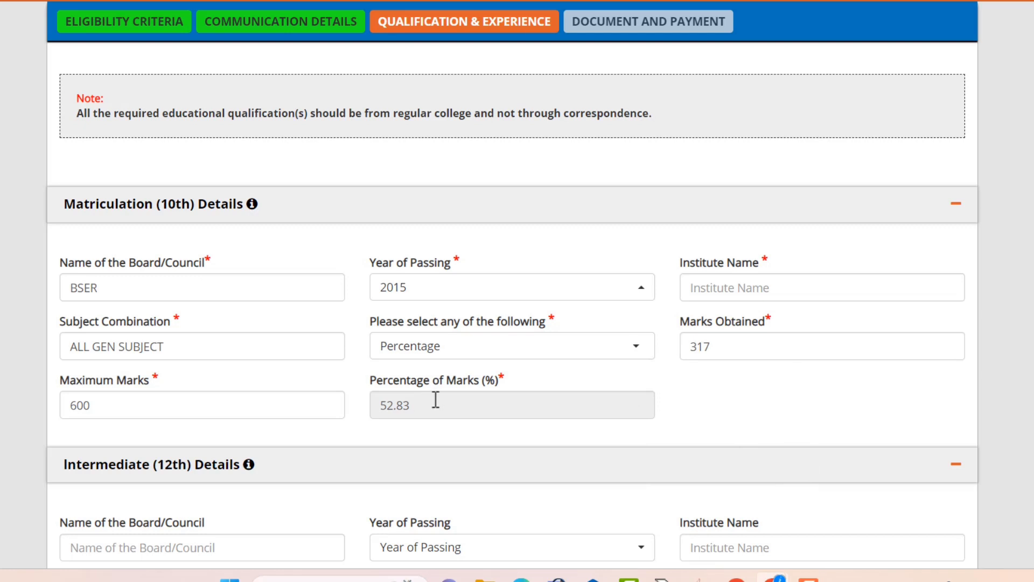
pyautogui.scroll(-3, 437, 400)
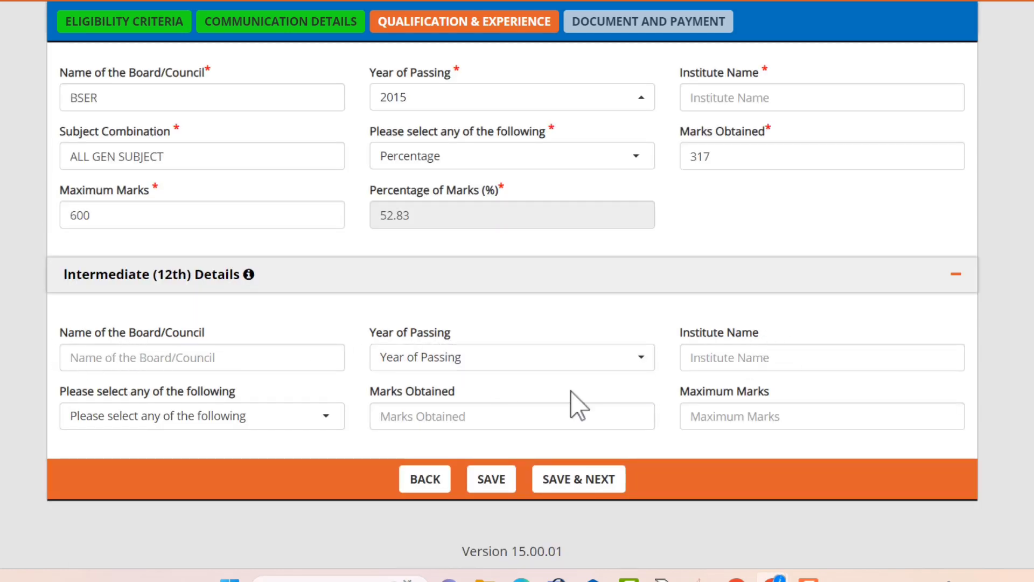
pyautogui.click(108, 433)
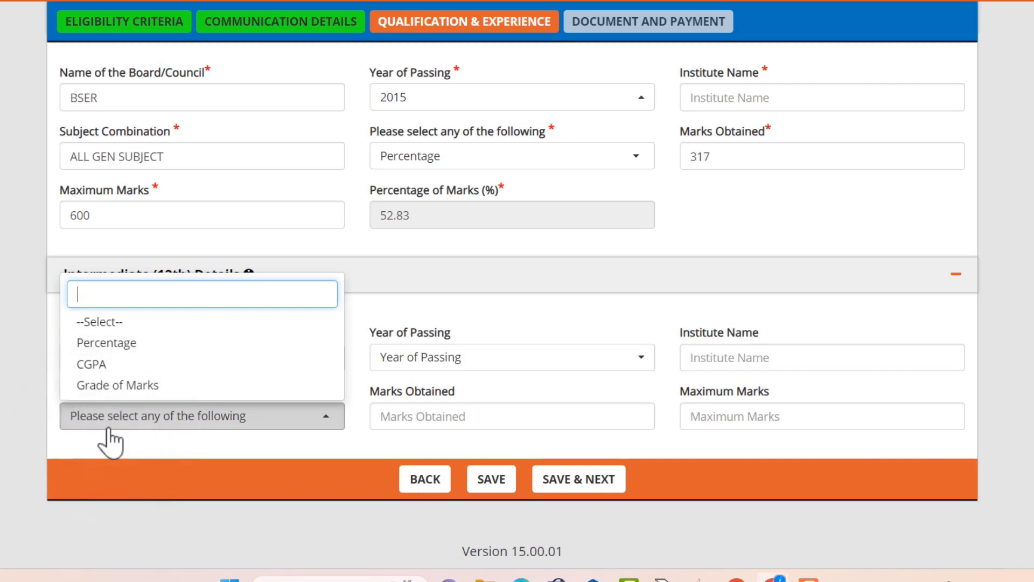
pyautogui.click(107, 434)
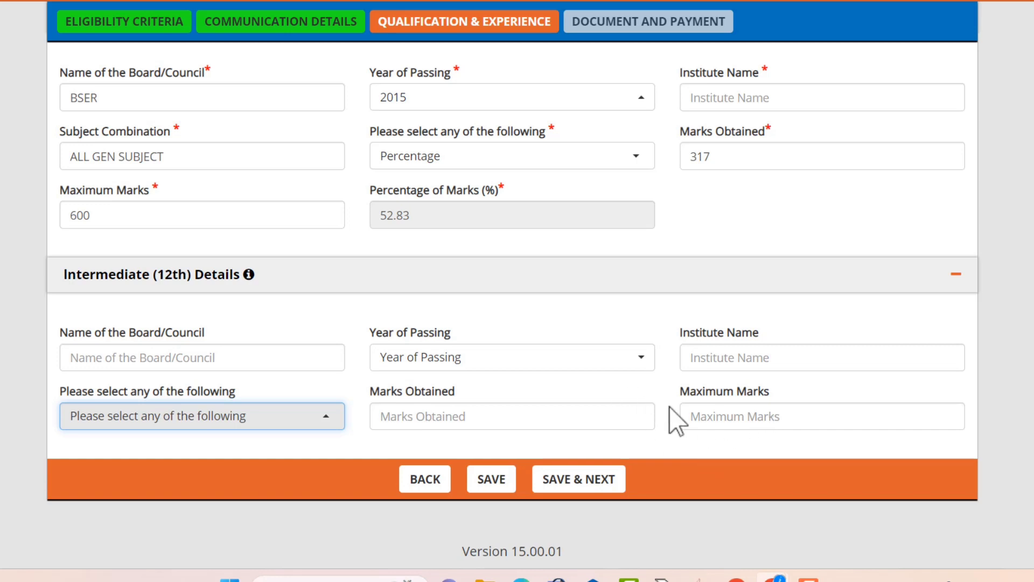
pyautogui.click(572, 504)
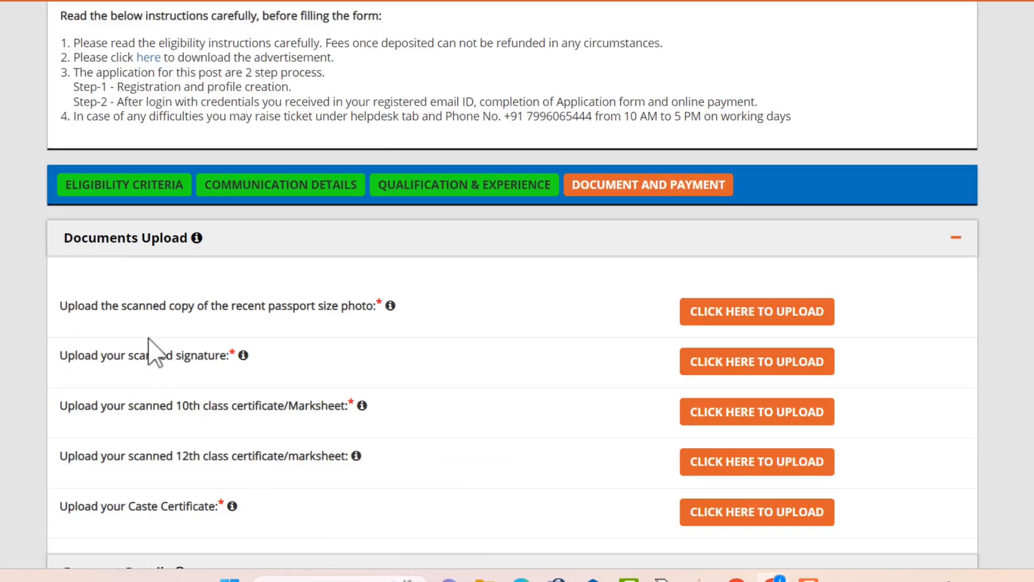
pyautogui.moveTo(133, 306); pyautogui.dragTo(388, 306)
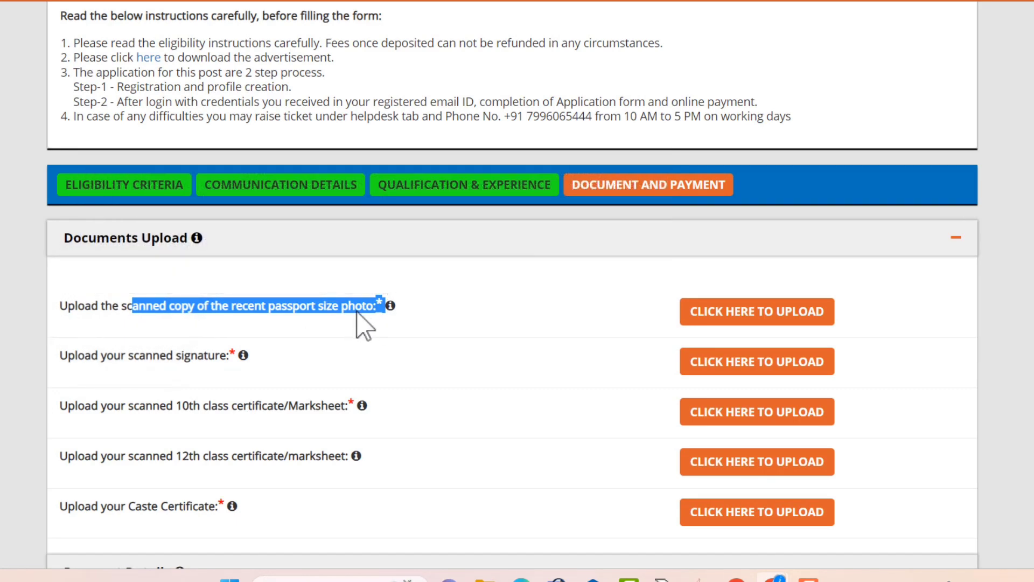
pyautogui.moveTo(242, 360)
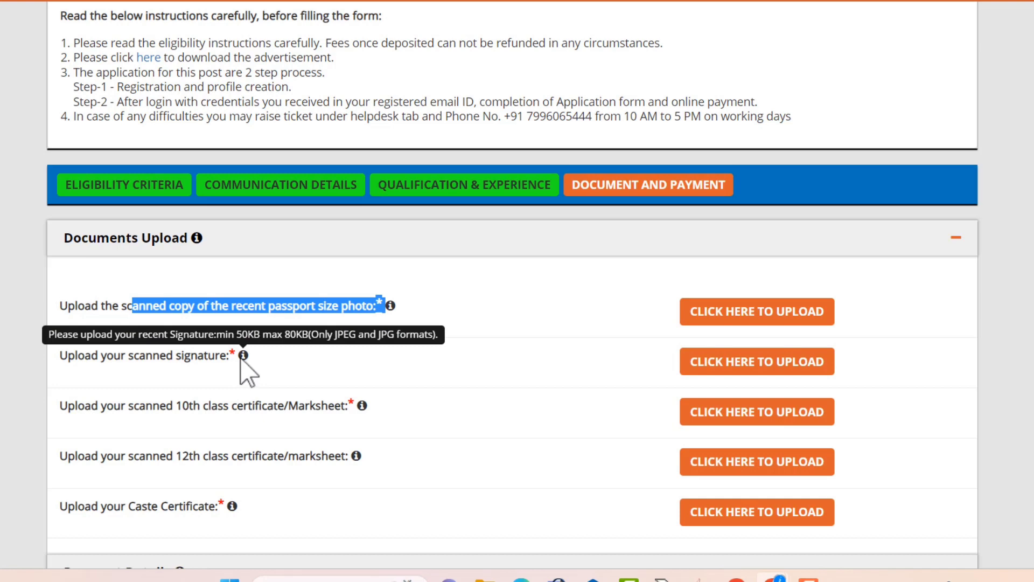
pyautogui.moveTo(392, 310)
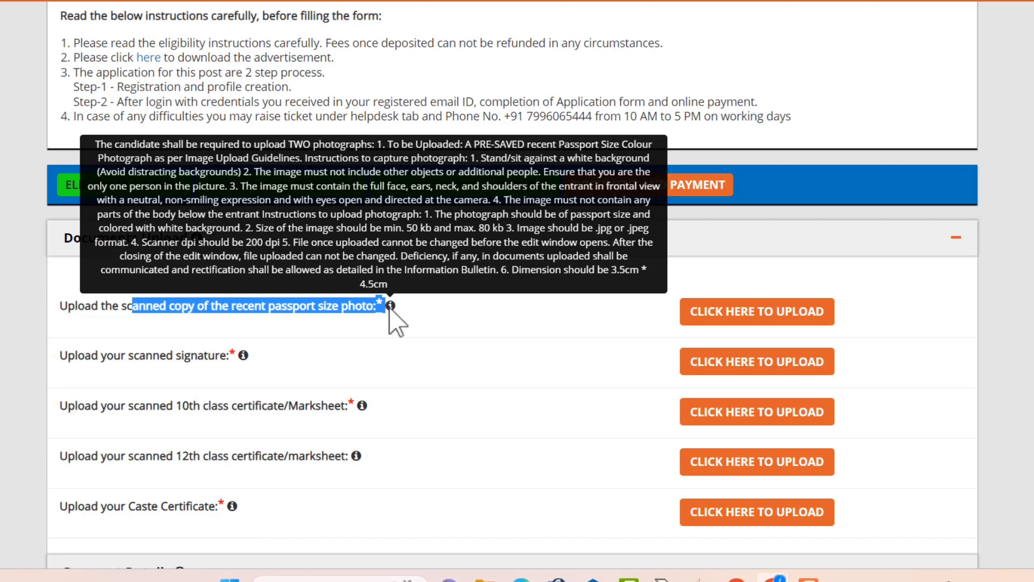
pyautogui.moveTo(360, 407)
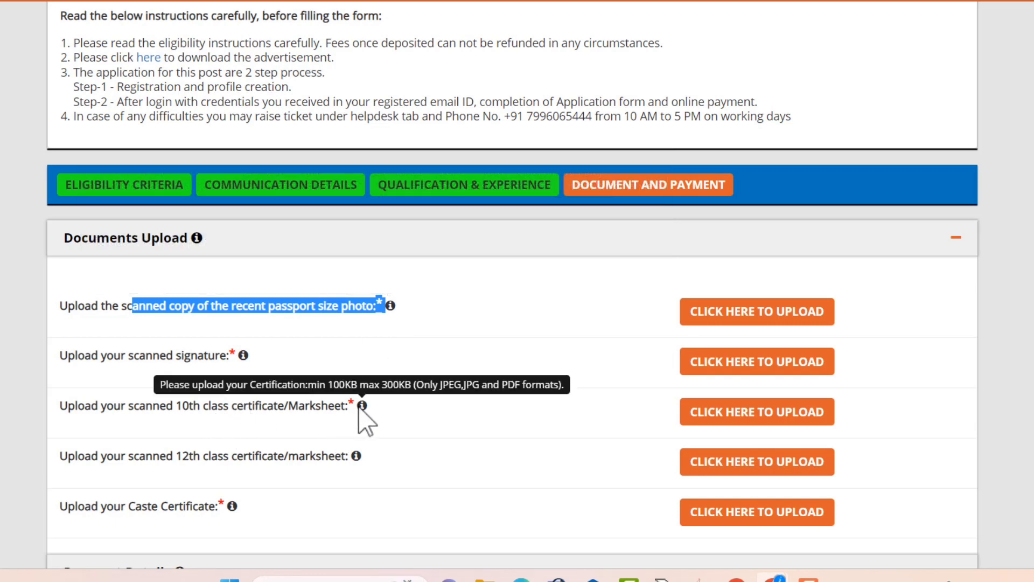
pyautogui.moveTo(358, 457)
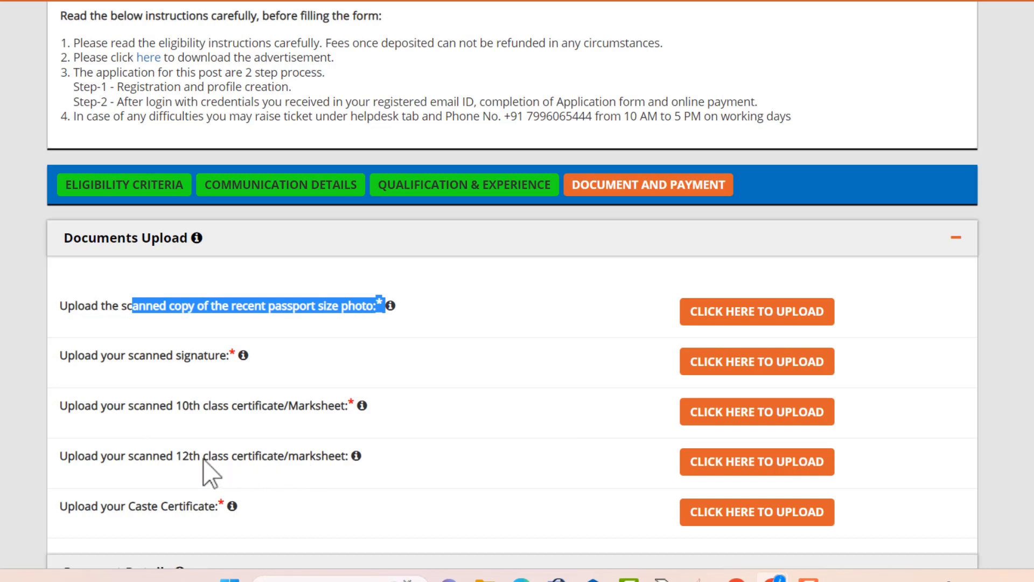
pyautogui.moveTo(203, 457); pyautogui.dragTo(305, 459)
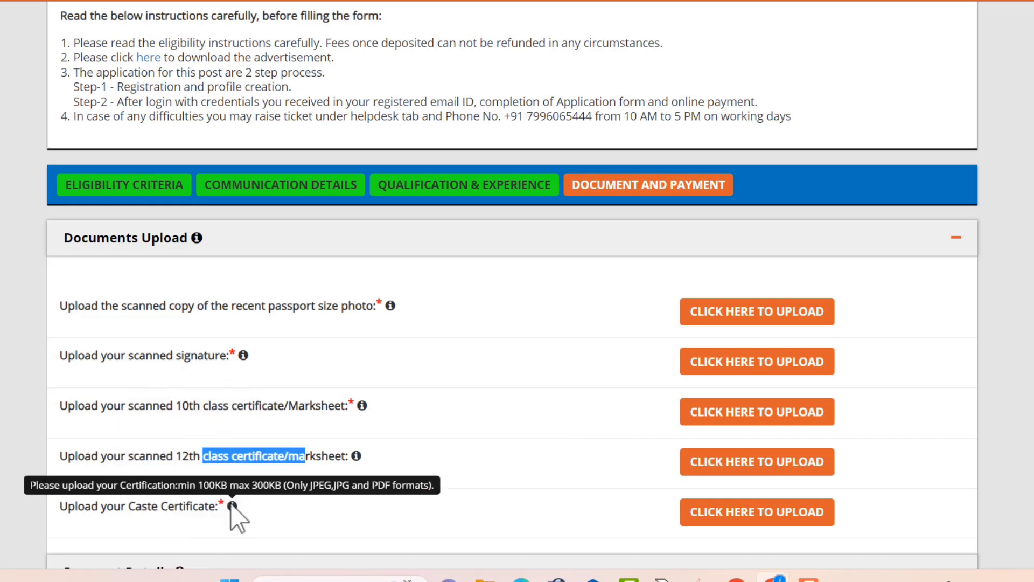
pyautogui.click(160, 508)
pyautogui.moveTo(135, 507); pyautogui.dragTo(214, 507)
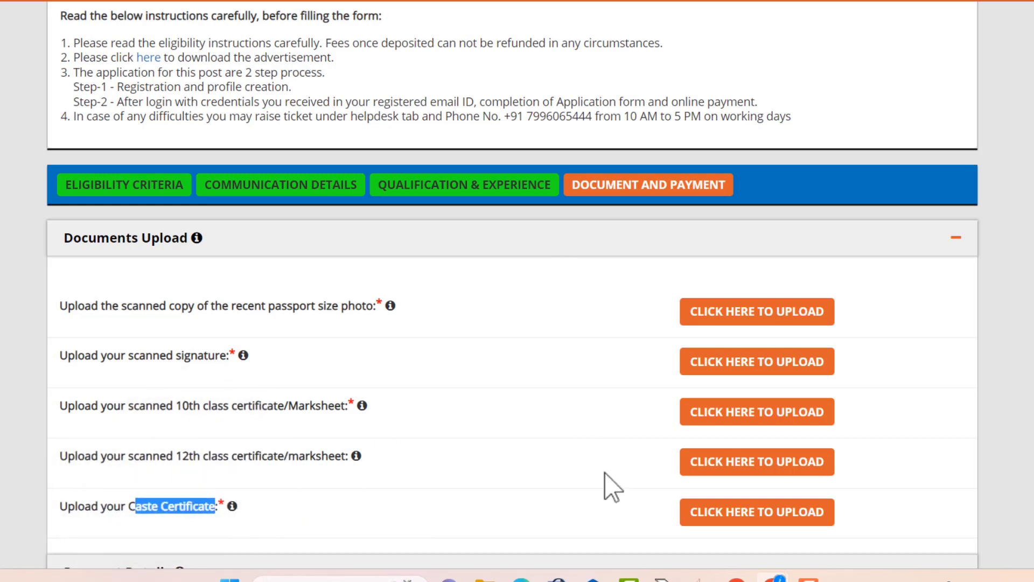
# Upload the passport-size photo file and check it in the uploaded-photo preview.
pyautogui.click(699, 329)
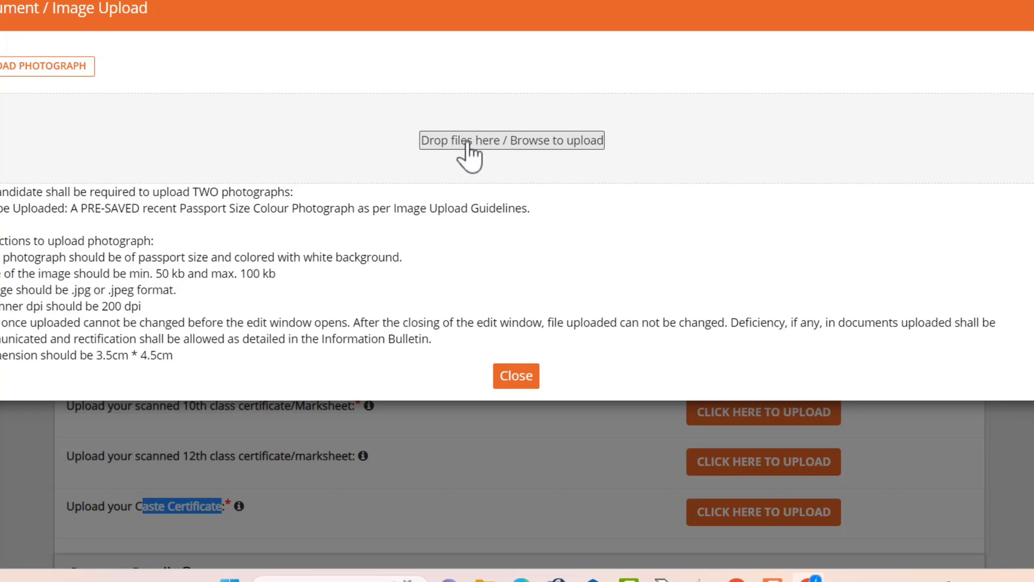
pyautogui.click(484, 141)
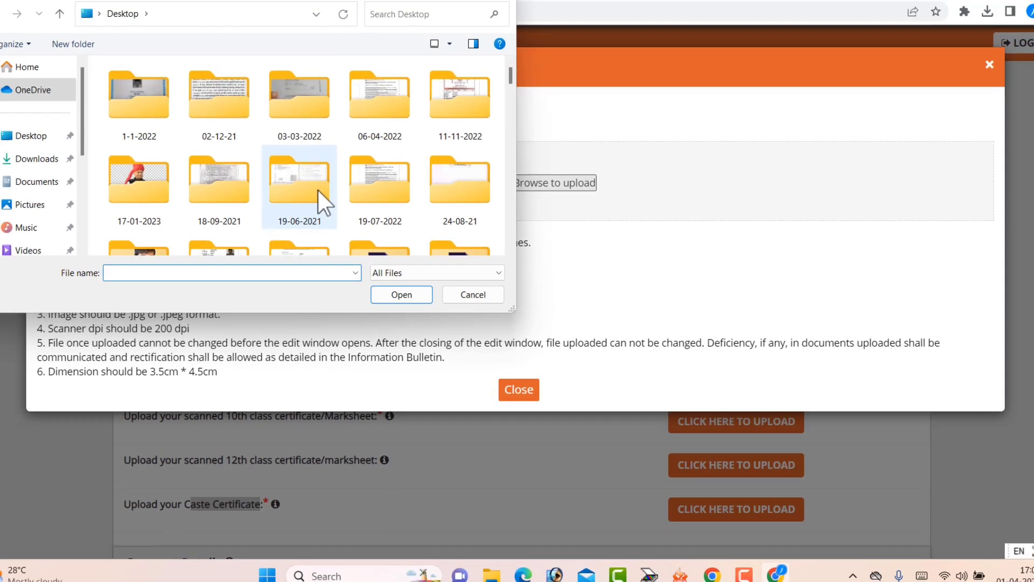
pyautogui.click(289, 152)
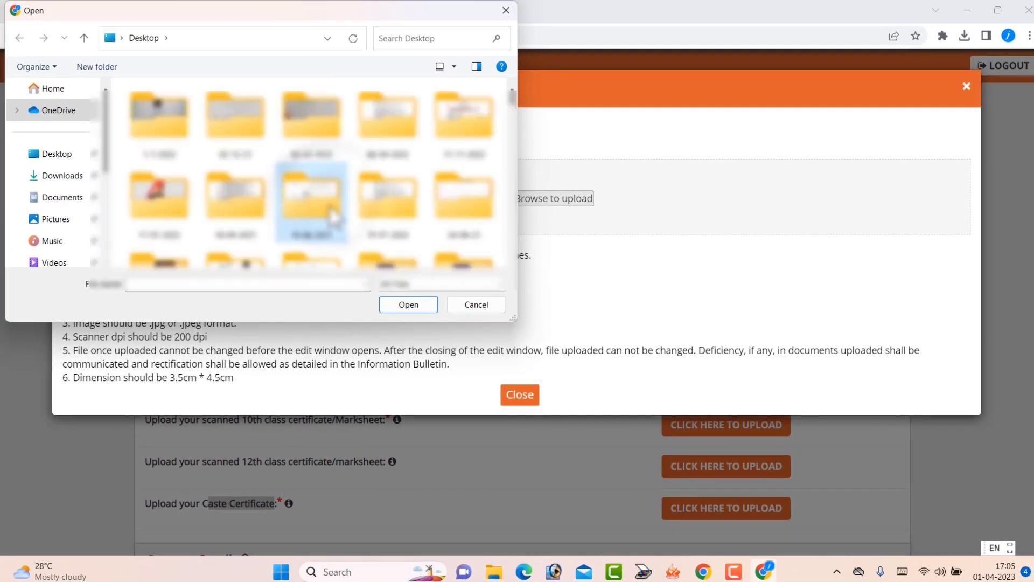
pyautogui.press('p')
pyautogui.press('p')
pyautogui.press('p')
pyautogui.press('p')
pyautogui.press('p')
pyautogui.press('p')
pyautogui.press('p')
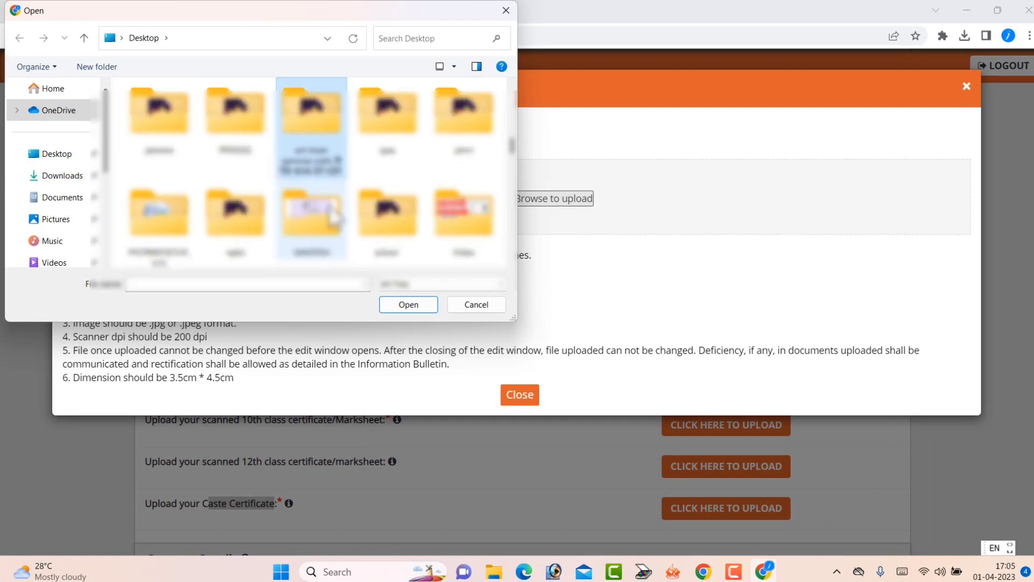
pyautogui.press('p')
pyautogui.press('p')
pyautogui.press('p')
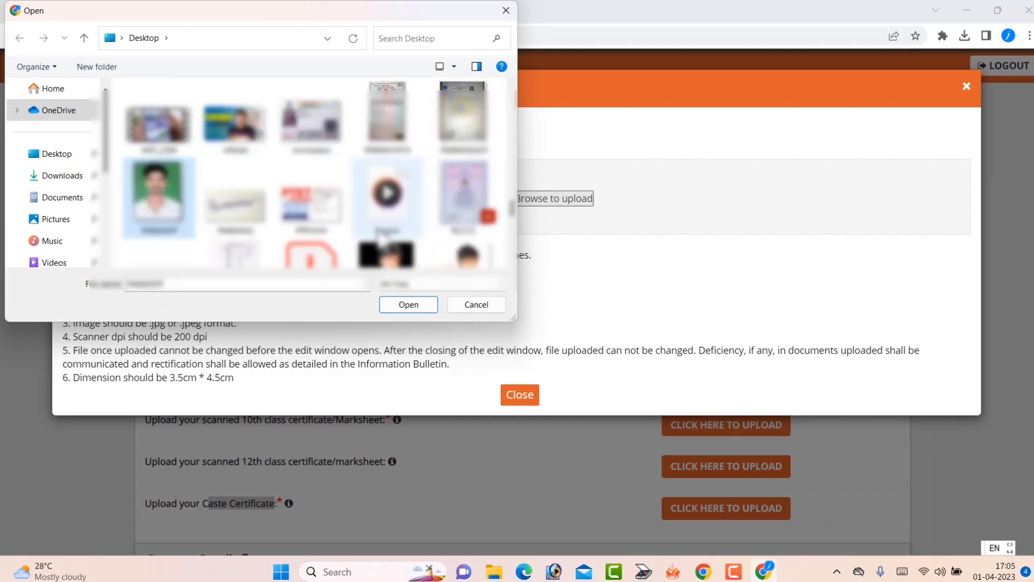
pyautogui.press('p')
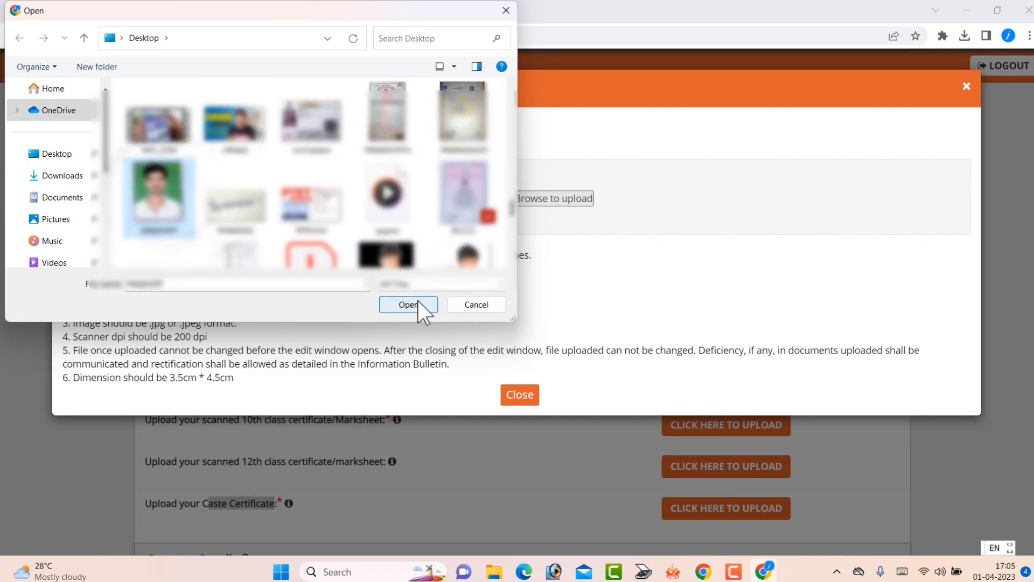
pyautogui.click(418, 305)
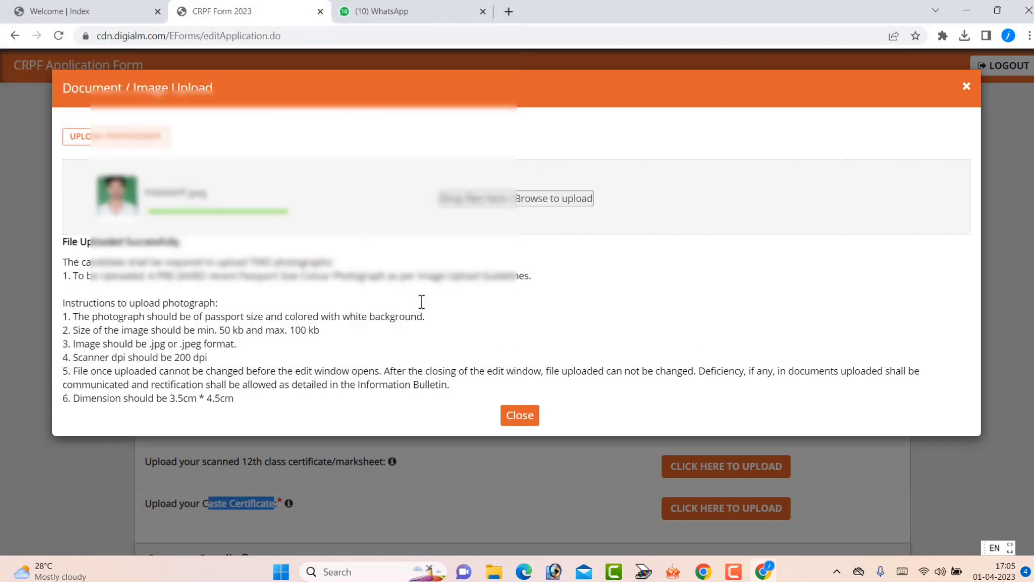
pyautogui.click(515, 416)
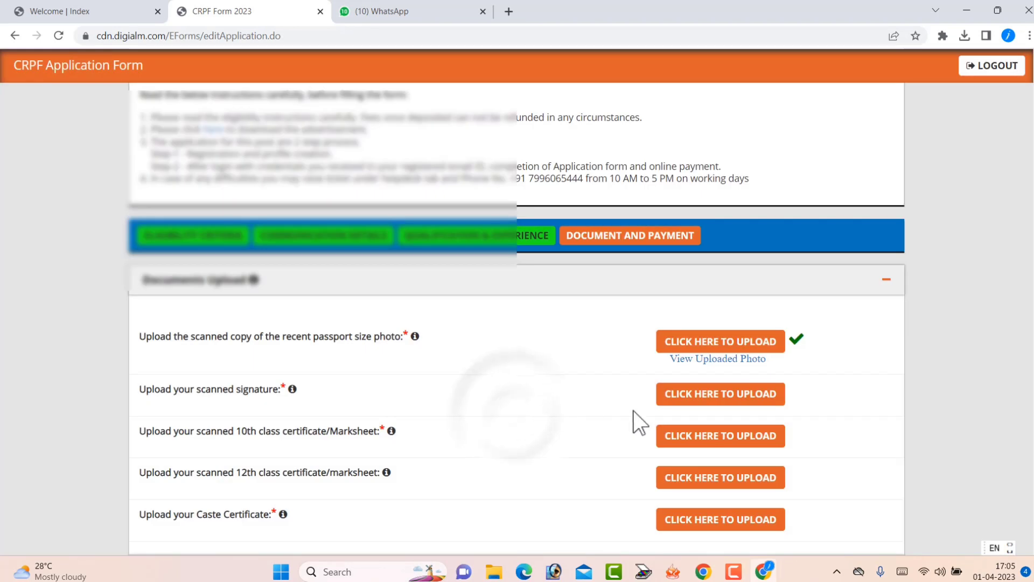
pyautogui.click(715, 360)
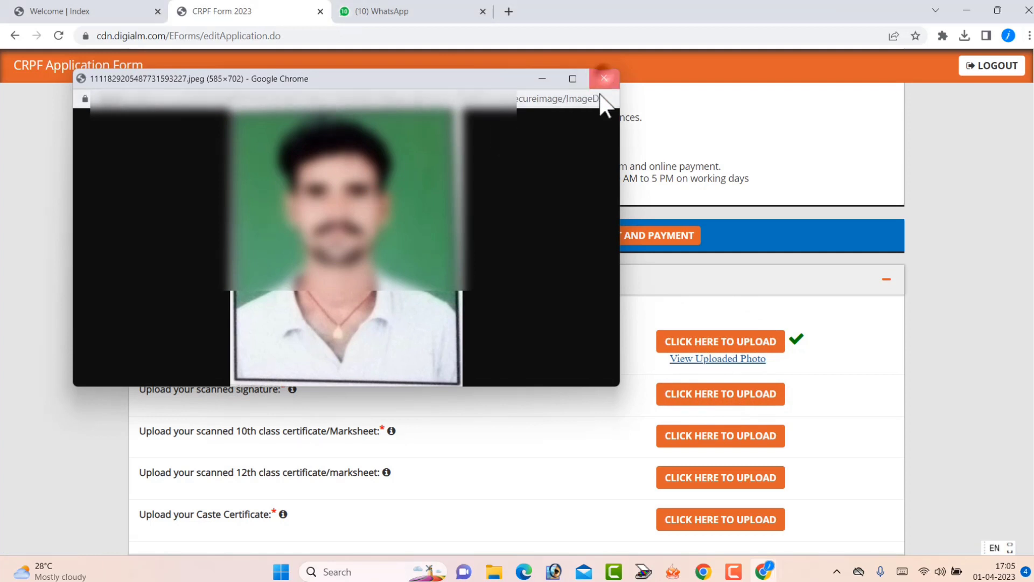
pyautogui.click(604, 79)
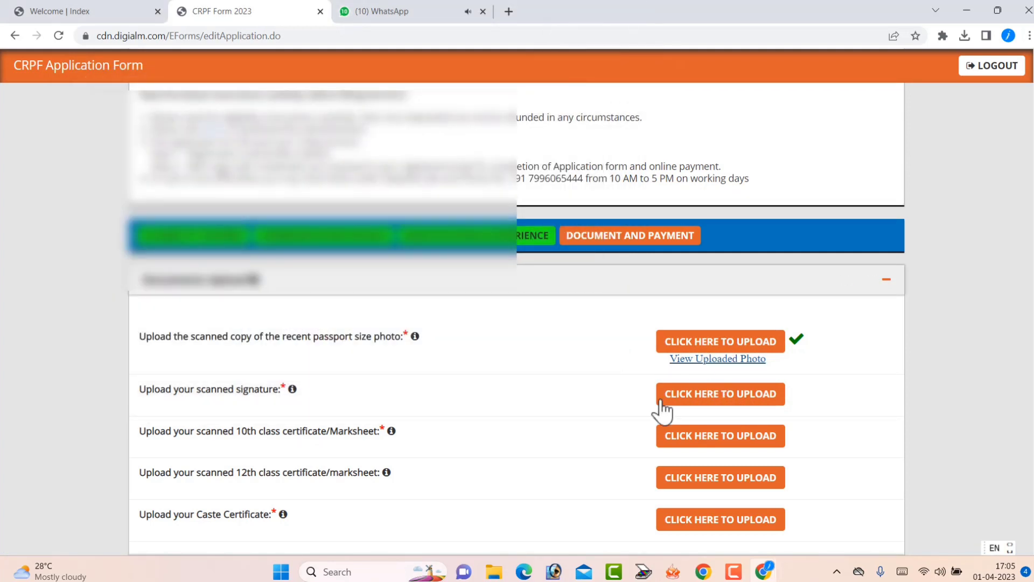
# Upload the scanned signature image from the desktop files.
pyautogui.click(755, 398)
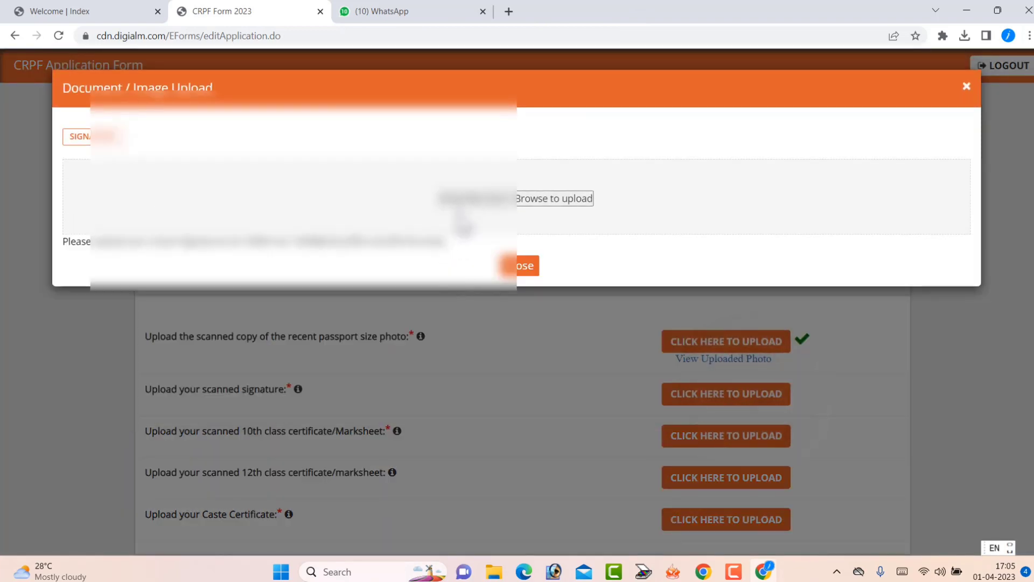
pyautogui.click(474, 200)
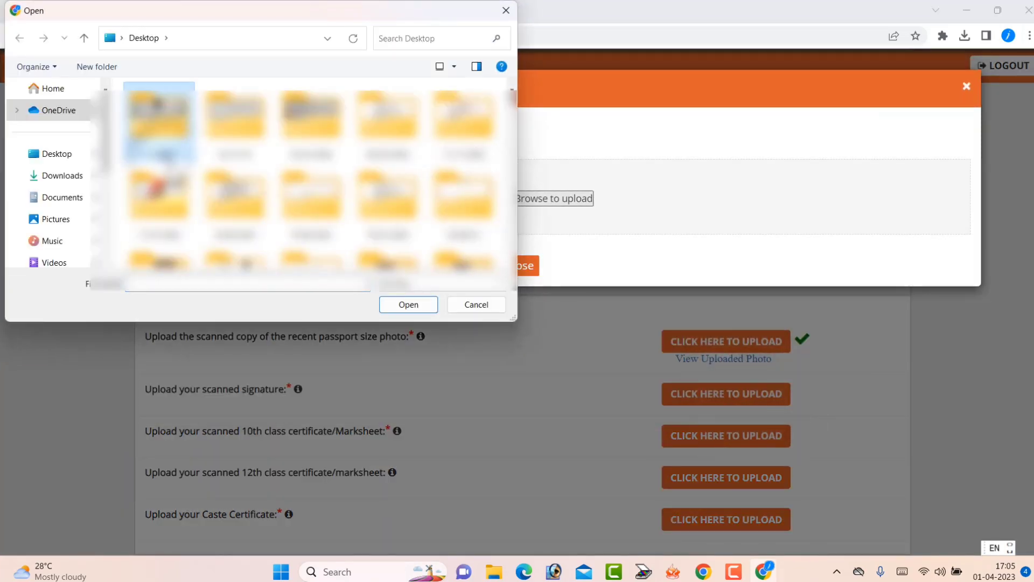
pyautogui.press('s')
pyautogui.press('s')
pyautogui.press('s')
pyautogui.press('s')
pyautogui.press('s')
pyautogui.press('s')
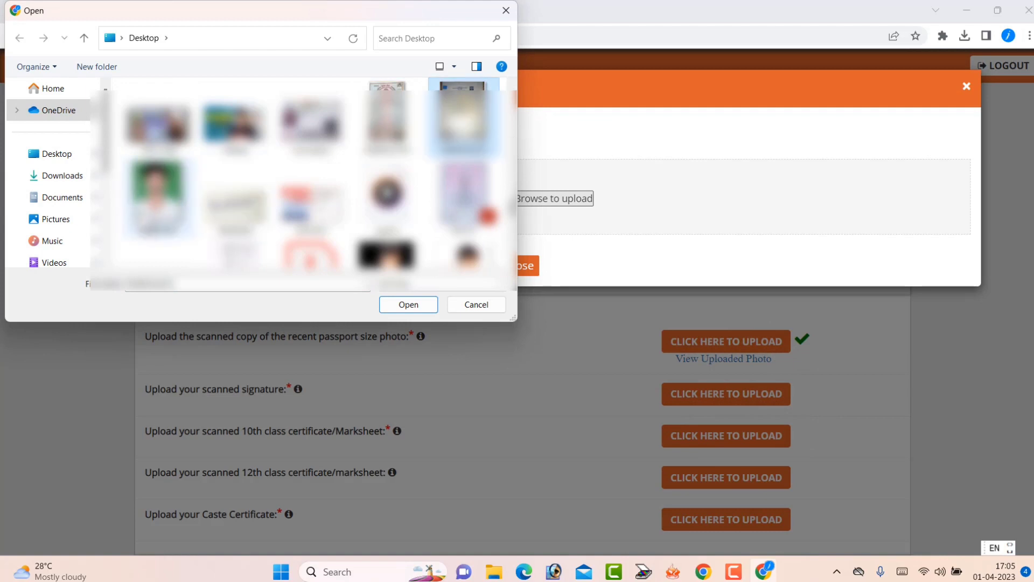
pyautogui.click(400, 304)
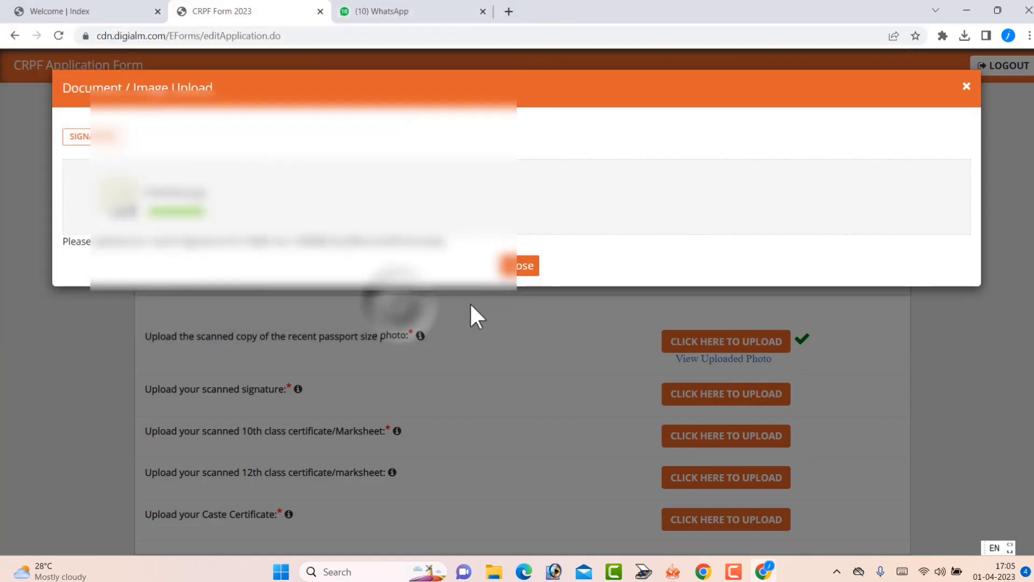
pyautogui.click(521, 284)
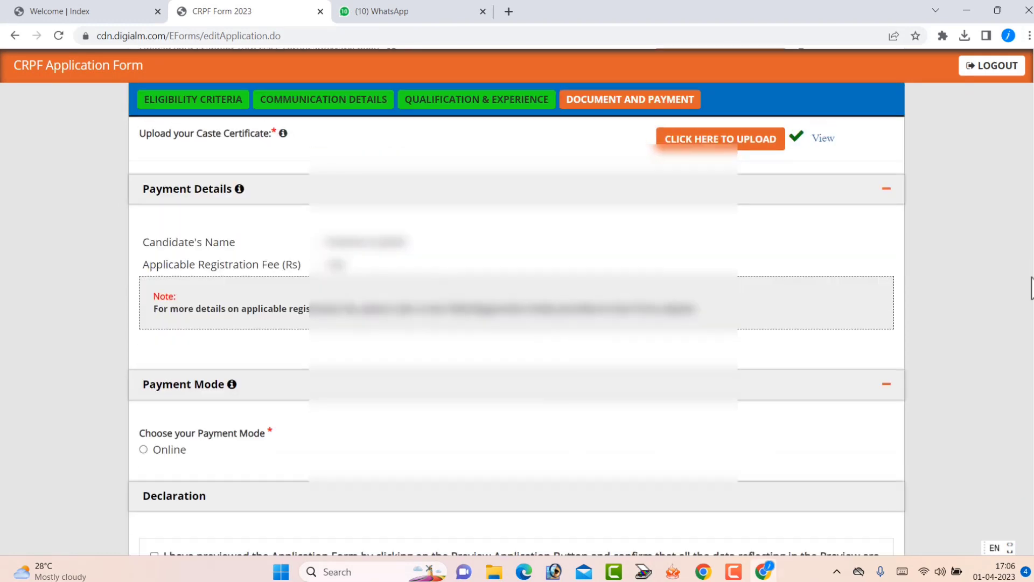
pyautogui.moveTo(1032, 277); pyautogui.dragTo(1032, 285)
pyautogui.moveTo(315, 232); pyautogui.dragTo(347, 232)
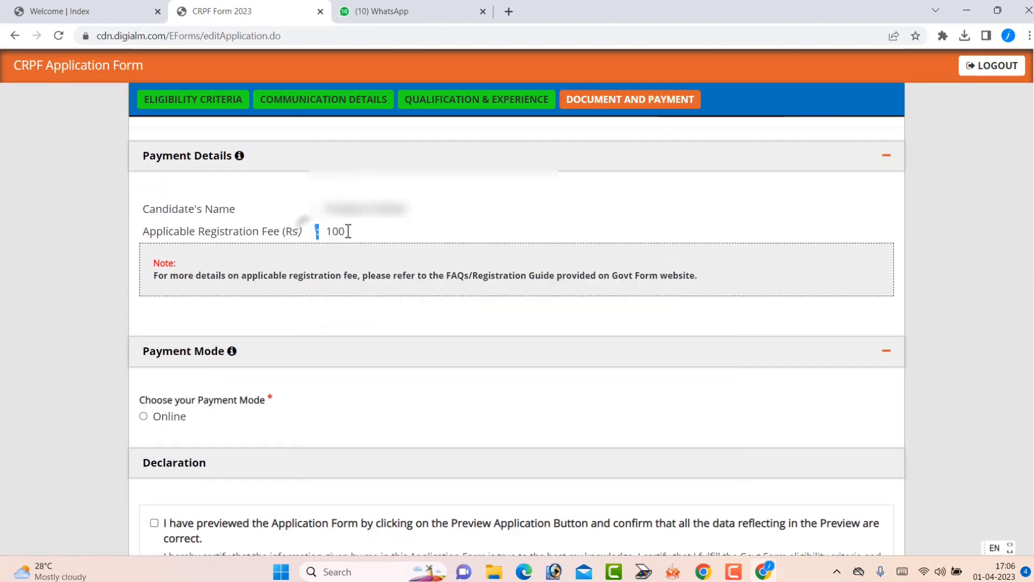
# Pick Online payment, tick all five declarations through I Agree, and enter the captcha.
pyautogui.click(143, 416)
pyautogui.scroll(-6, 268, 222)
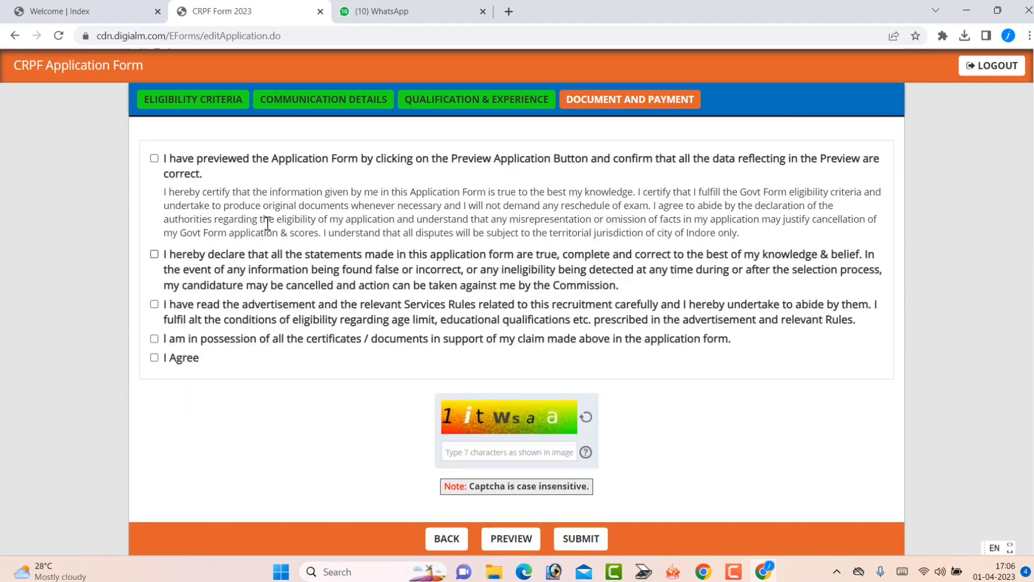
pyautogui.click(154, 159)
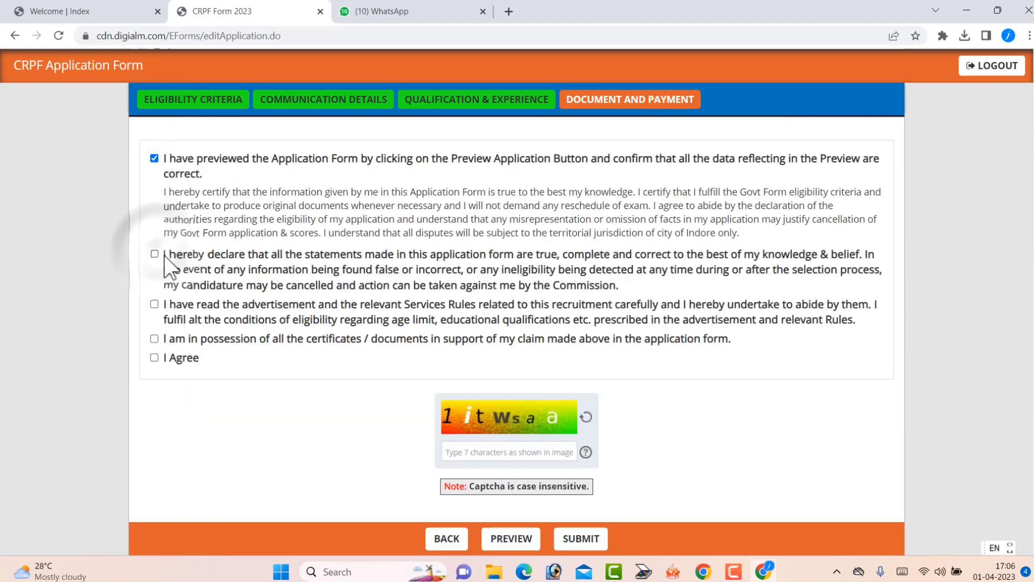
pyautogui.click(154, 253)
pyautogui.click(154, 303)
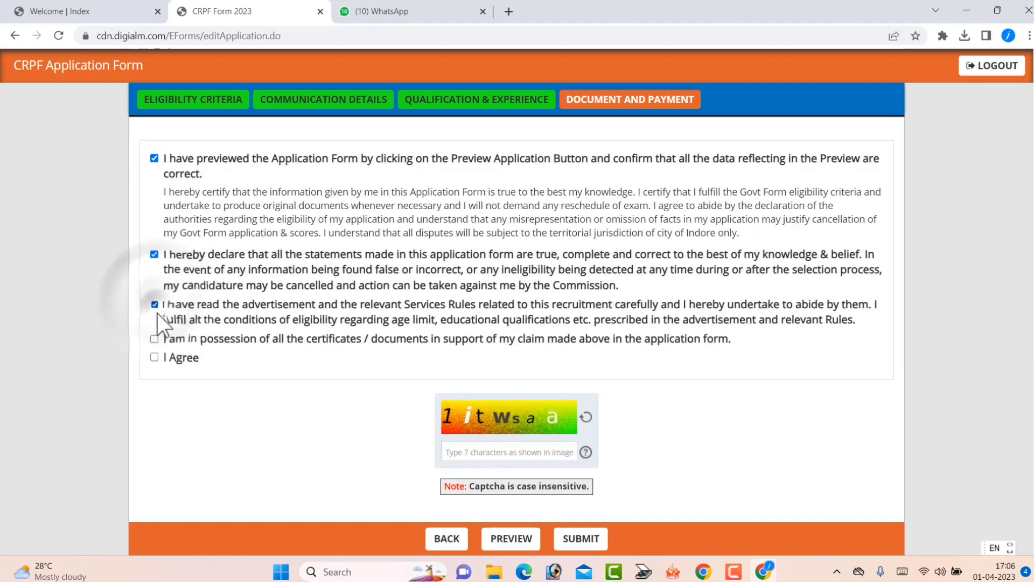
pyautogui.click(154, 338)
pyautogui.click(154, 357)
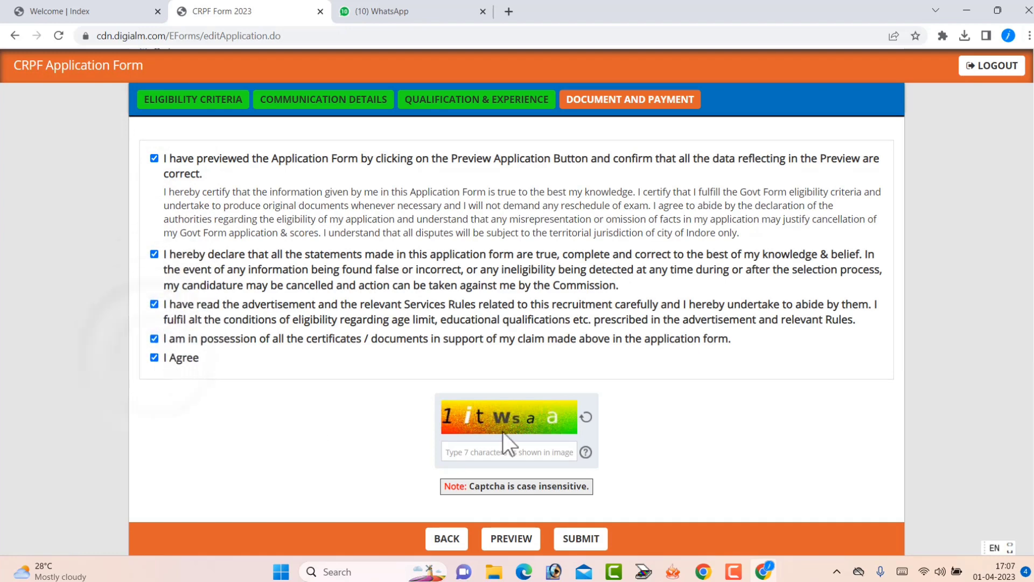
pyautogui.click(504, 458)
pyautogui.write('1itwsaa')
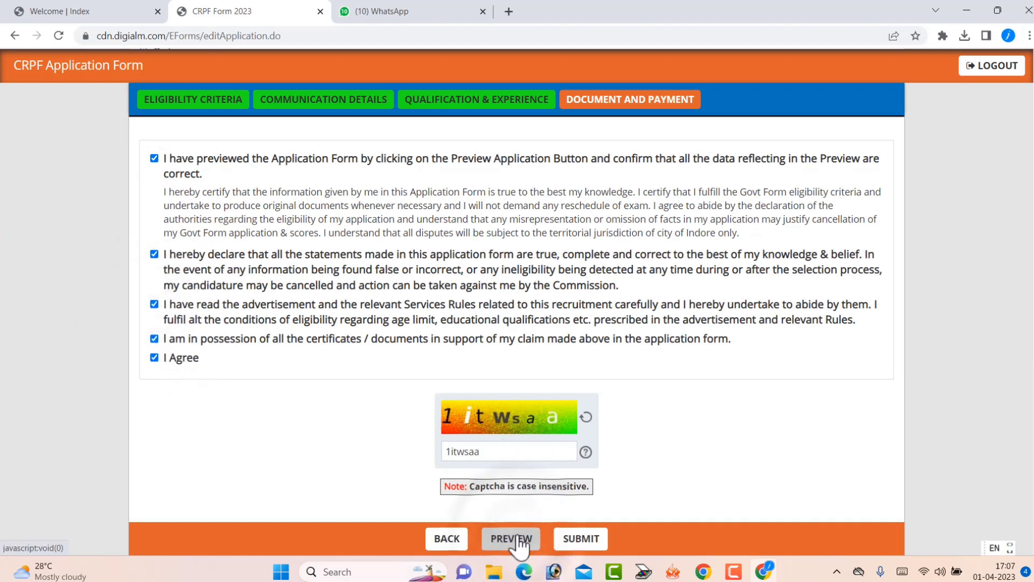
pyautogui.click(516, 536)
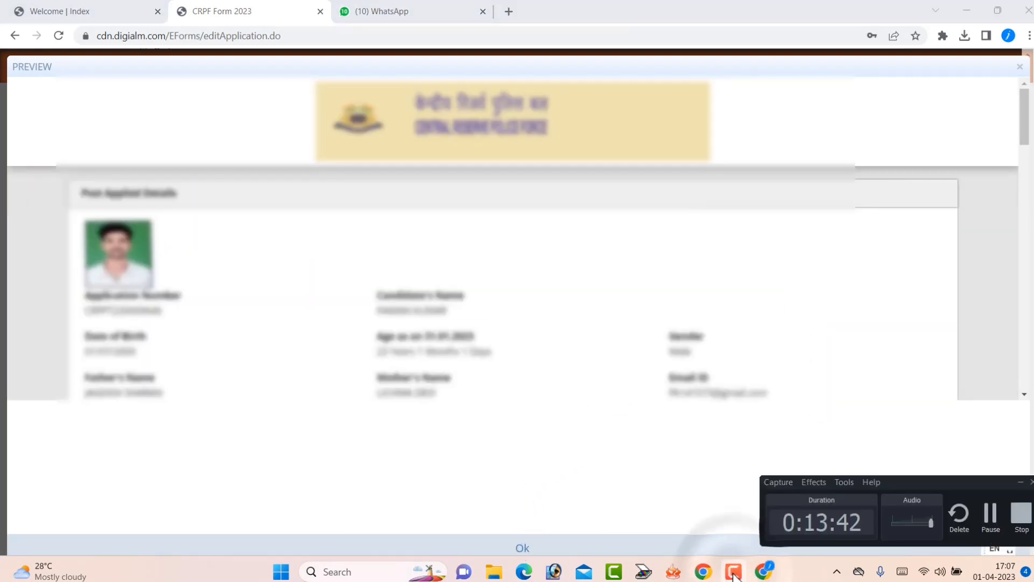
pyautogui.scroll(-2, 571, 312)
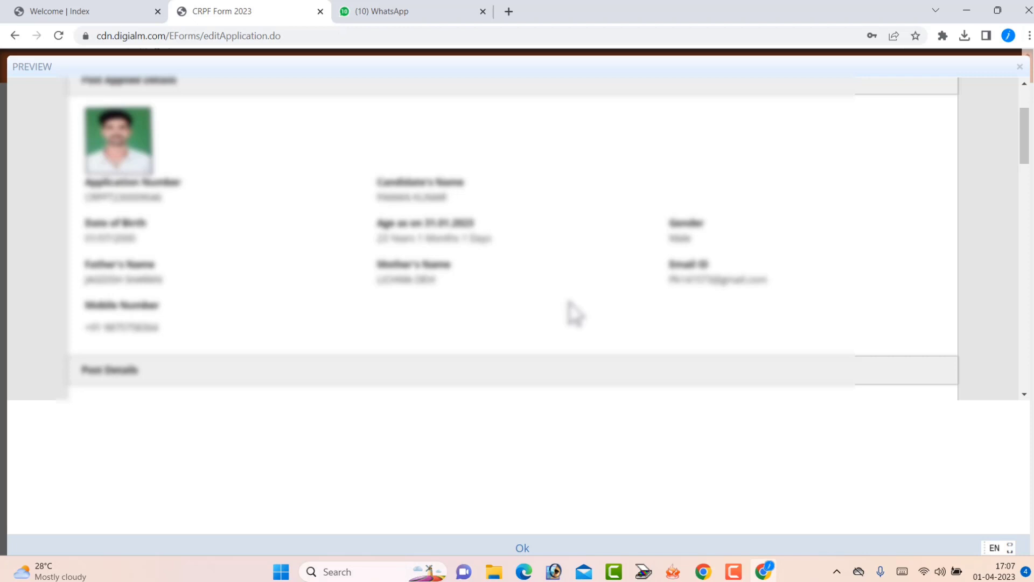
pyautogui.scroll(2, 574, 312)
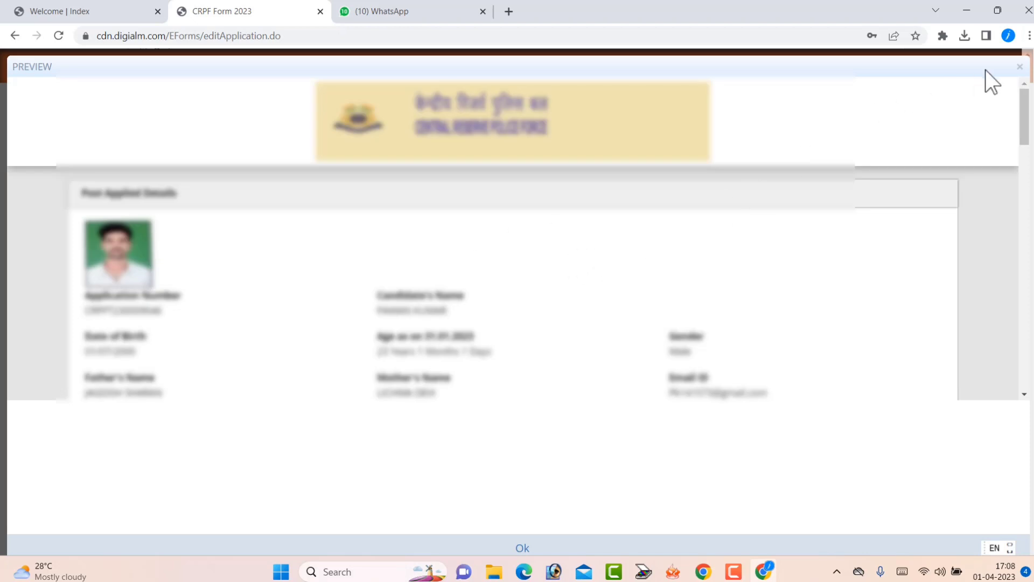
pyautogui.click(1019, 75)
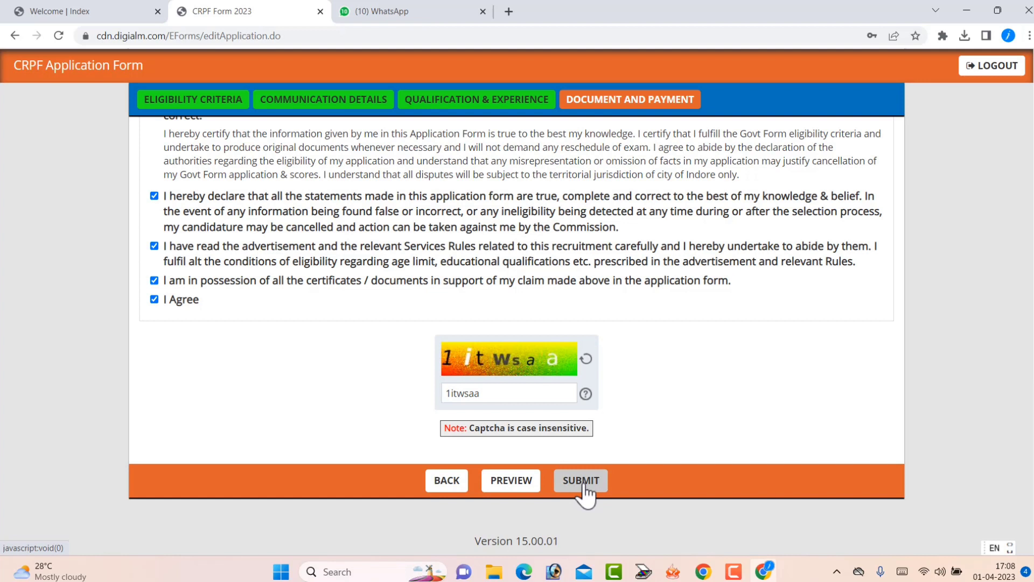
# Try submitting the form and dismiss the warning to view uploaded documents first.
pyautogui.click(584, 484)
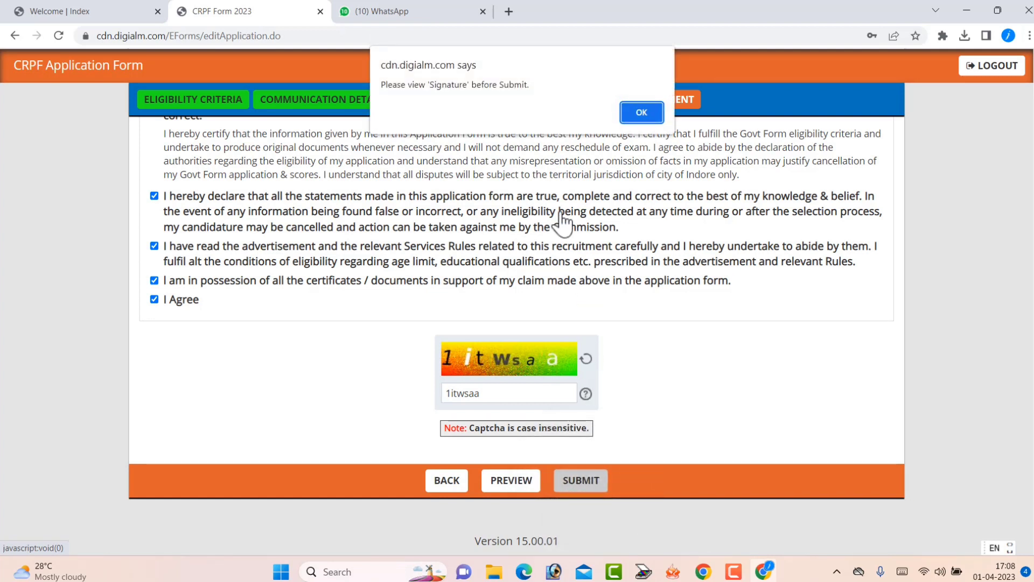
pyautogui.click(376, 79)
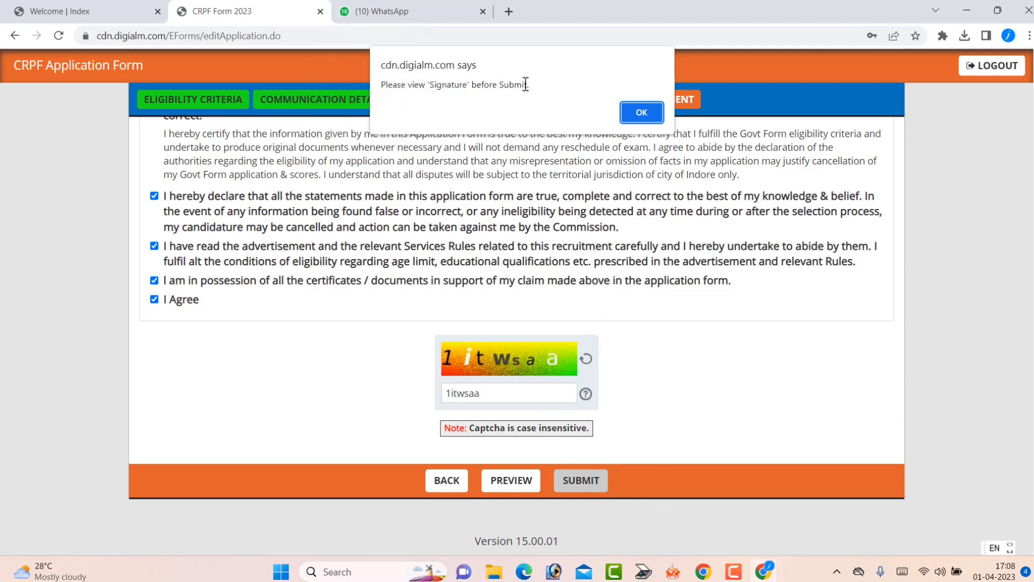
pyautogui.click(655, 119)
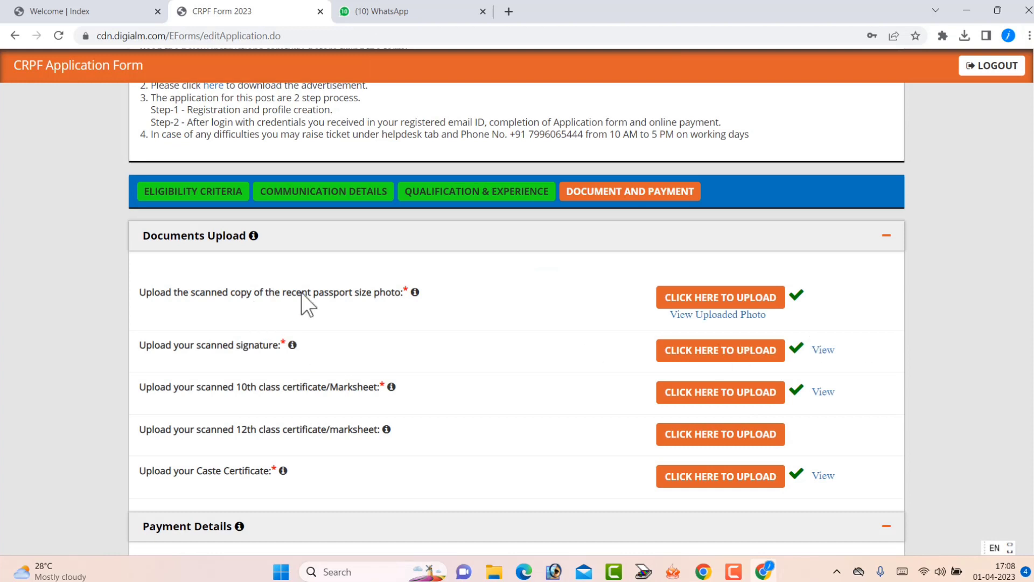
# Review the uploaded signature, 10th class and caste certificates, then submit the application.
pyautogui.click(823, 350)
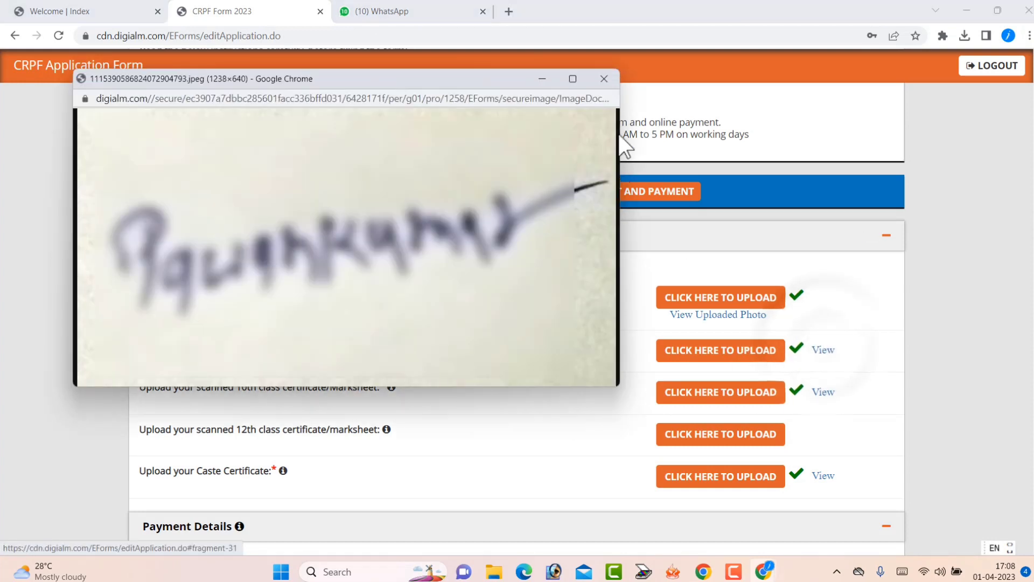
pyautogui.click(605, 77)
pyautogui.click(823, 391)
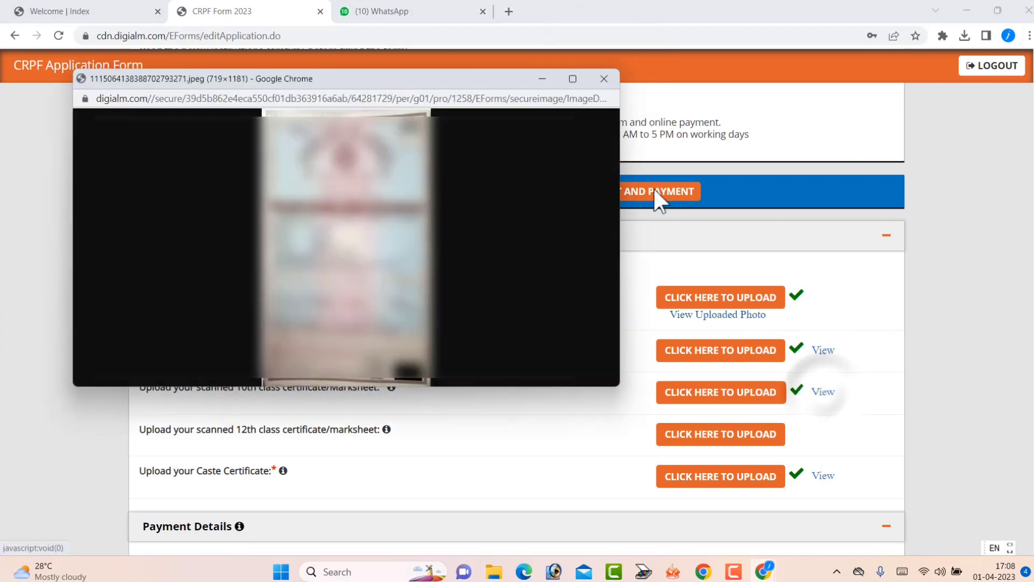
pyautogui.click(601, 80)
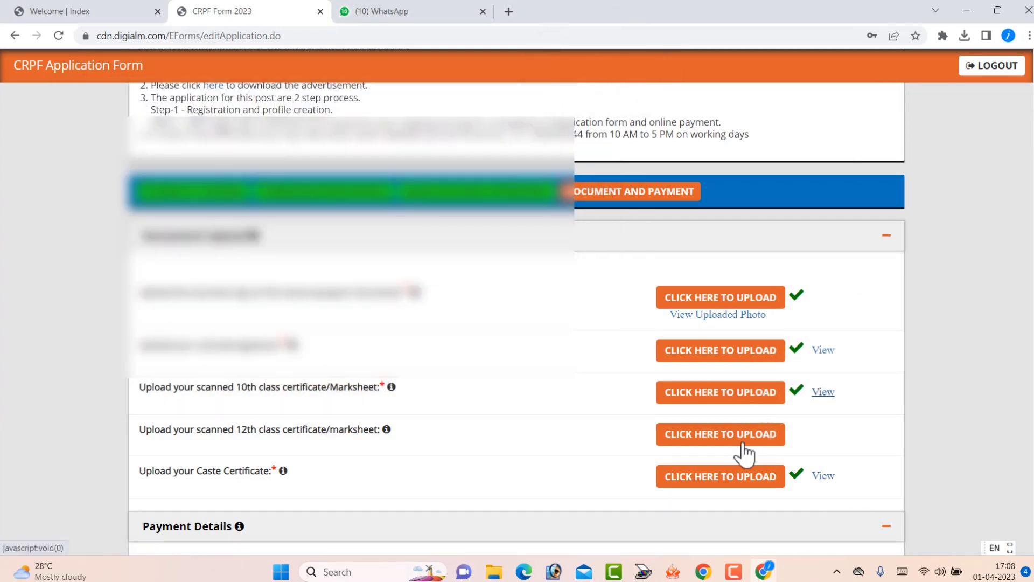
pyautogui.click(821, 479)
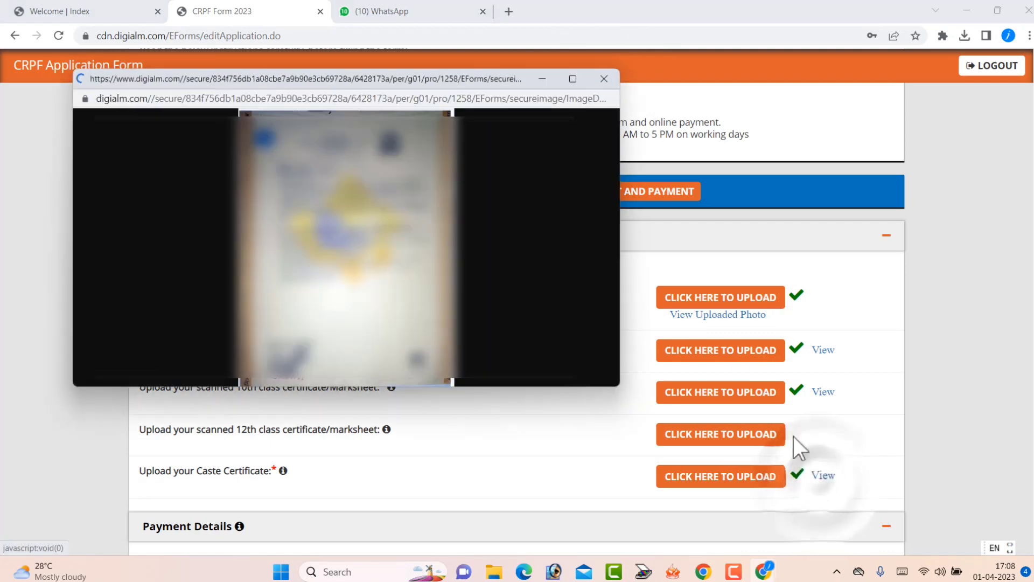
pyautogui.click(615, 79)
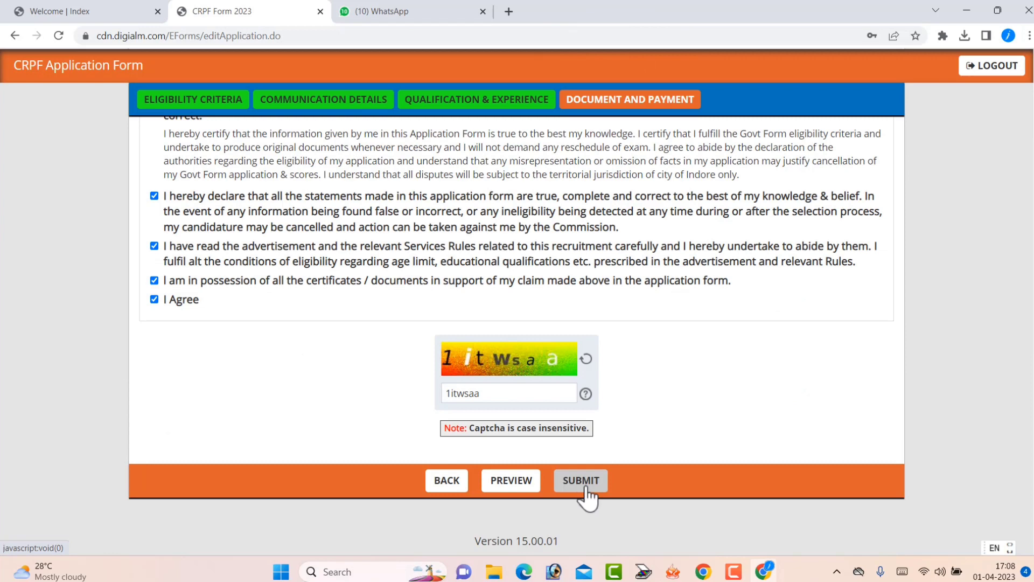
pyautogui.click(585, 487)
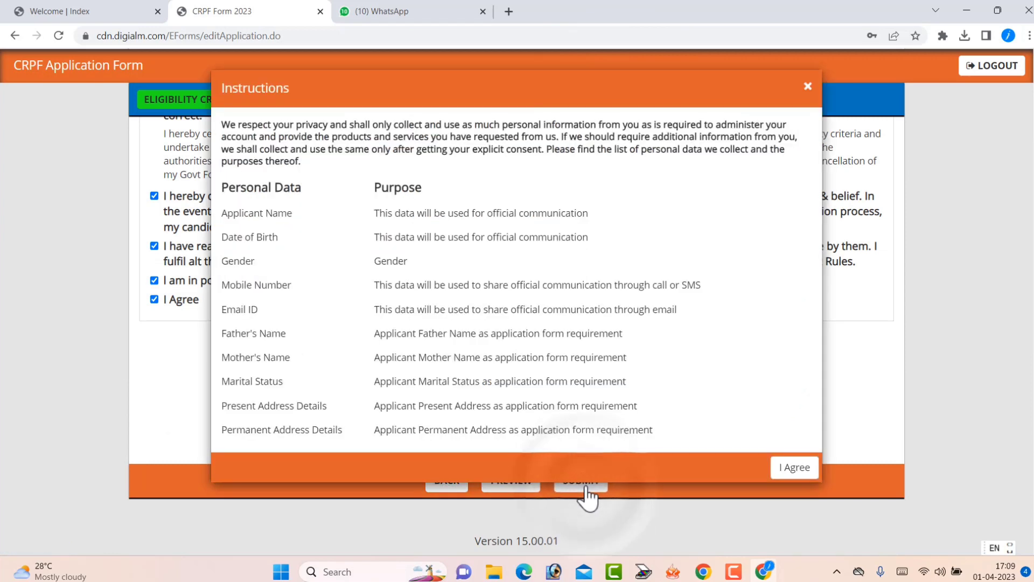
# Accept the personal-data Instructions notice with I Agree.
pyautogui.click(794, 467)
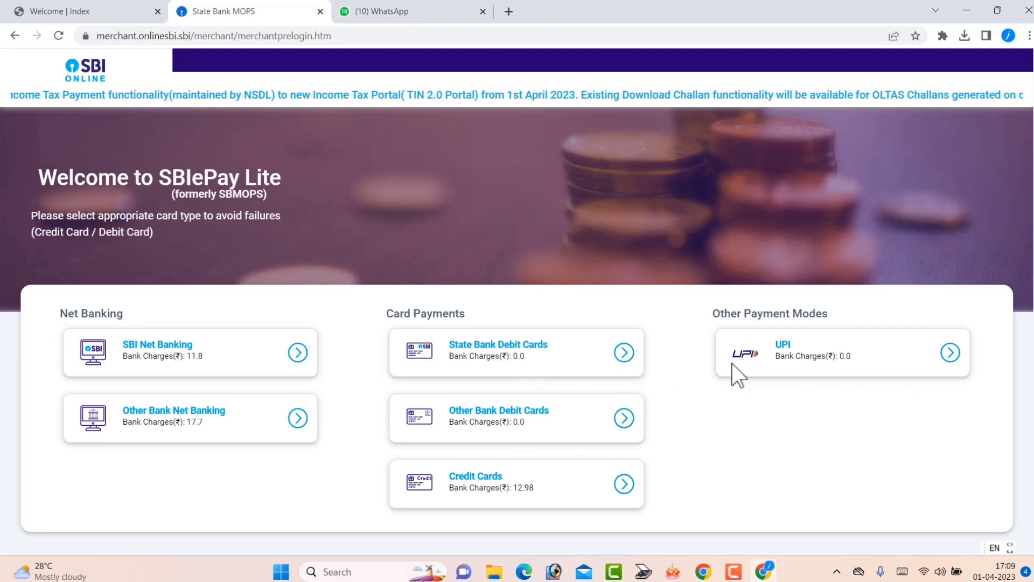
# Choose UPI payment by QR code and confirm the Rs 100 payment details twice.
pyautogui.click(949, 352)
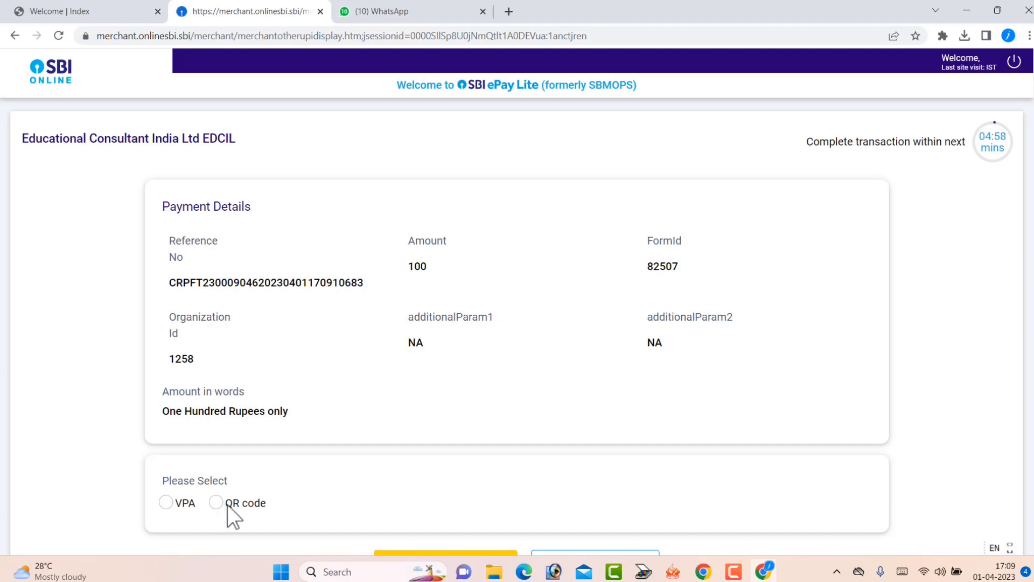
pyautogui.click(217, 503)
pyautogui.scroll(-3, 376, 442)
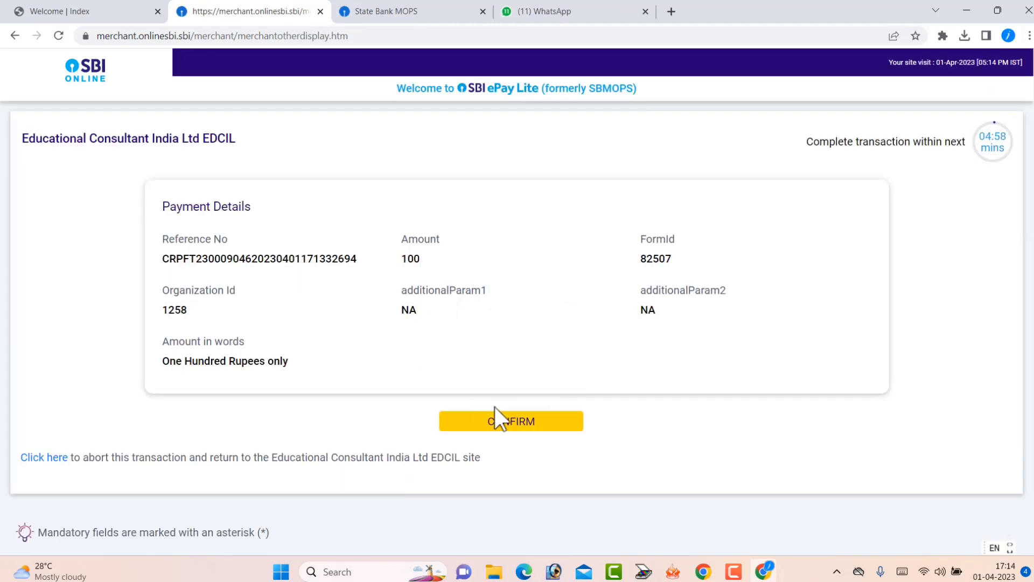
pyautogui.click(516, 421)
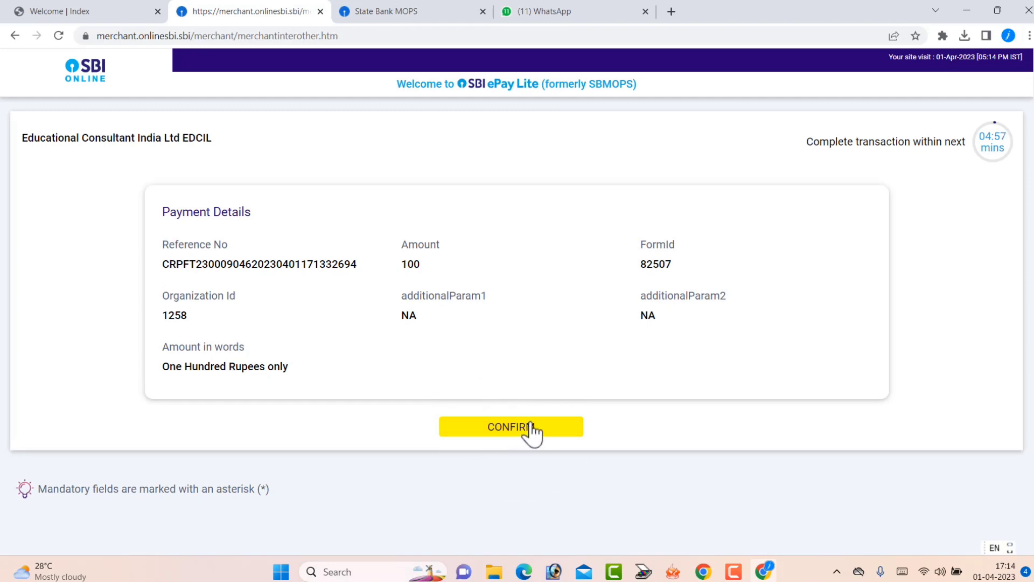
pyautogui.click(530, 429)
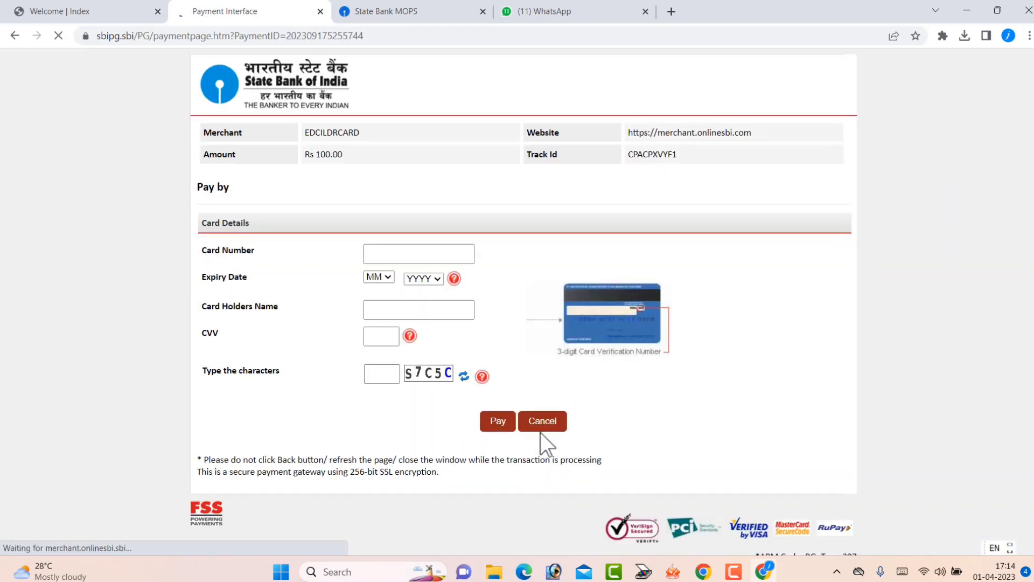
# Set the card expiry year, enter the captcha, pay Rs 100.00 and authorise it with the OTP.
pyautogui.click(424, 278)
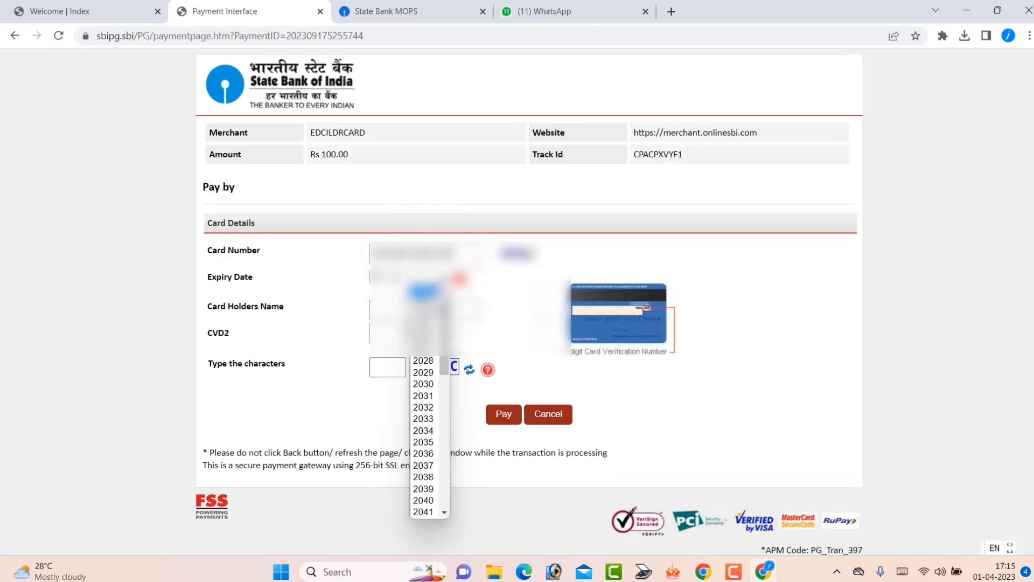
pyautogui.click(430, 360)
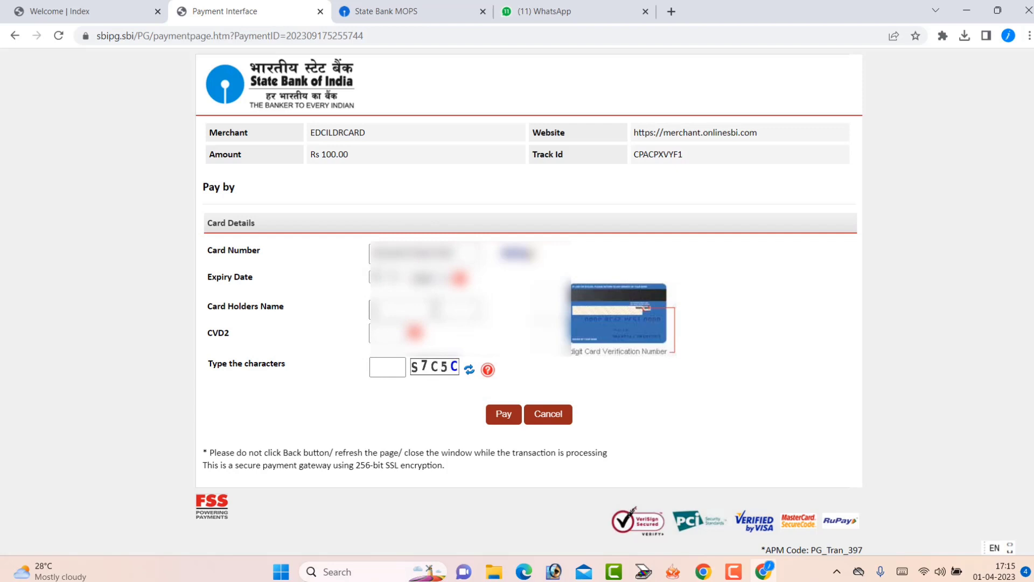
pyautogui.write('S7C5C')
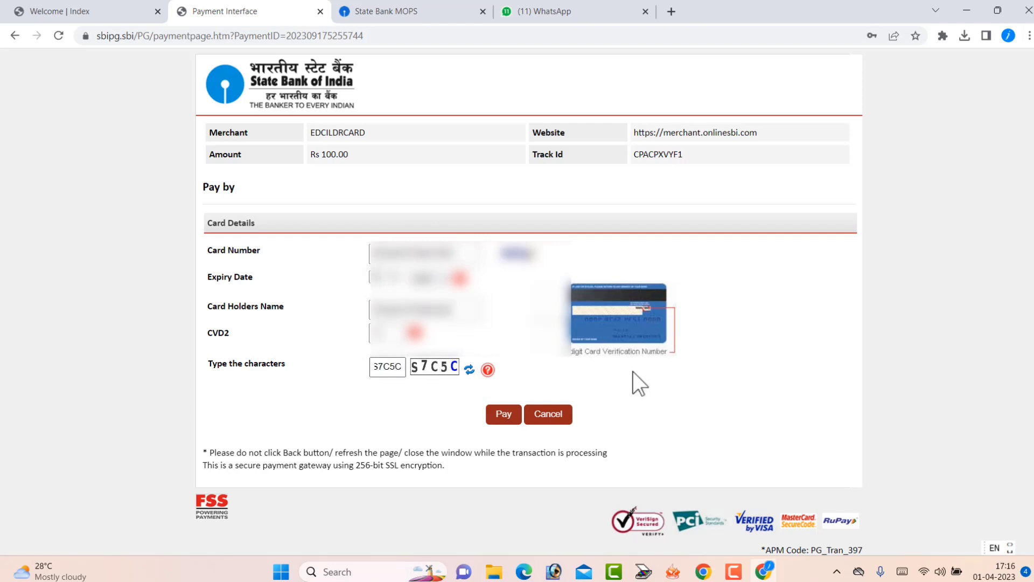
pyautogui.click(500, 423)
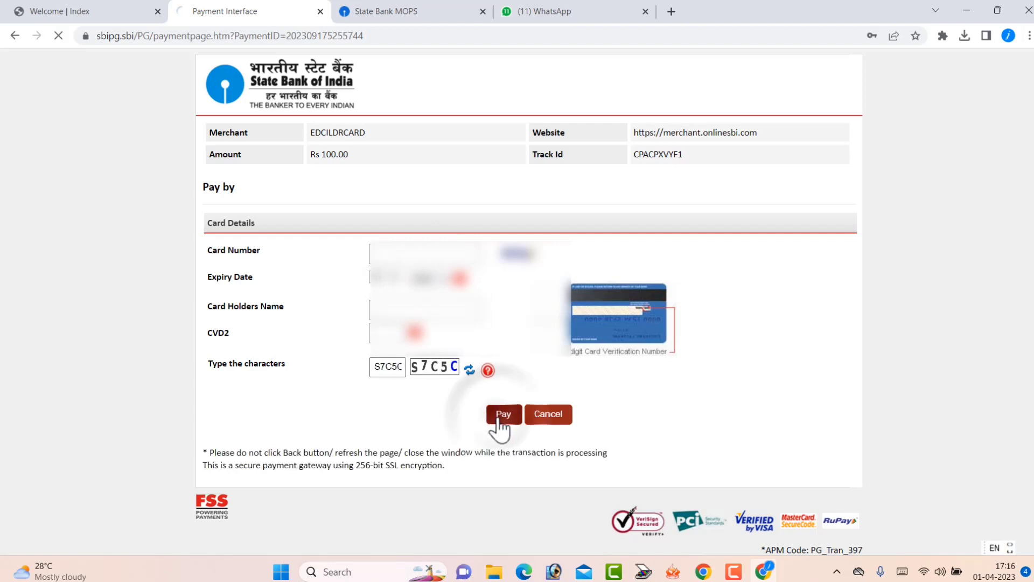
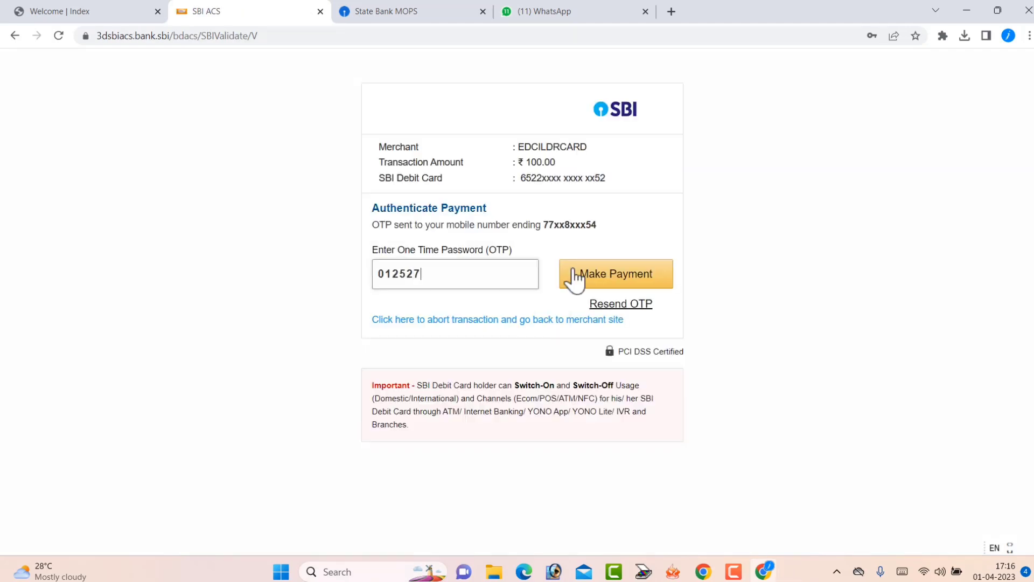
pyautogui.click(612, 281)
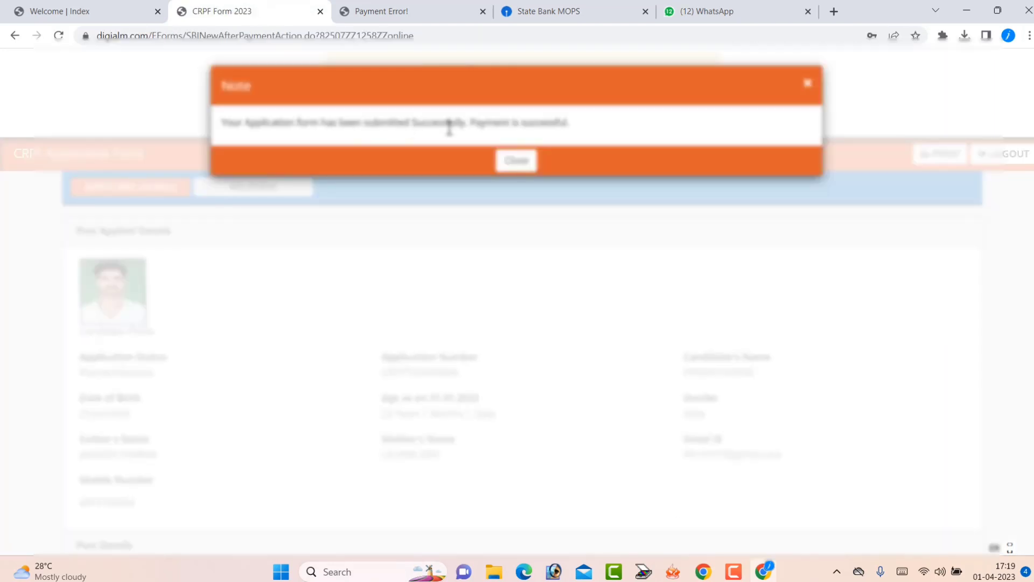
# Close the payment-success note and print the application with Save as PDF as destination.
pyautogui.click(522, 162)
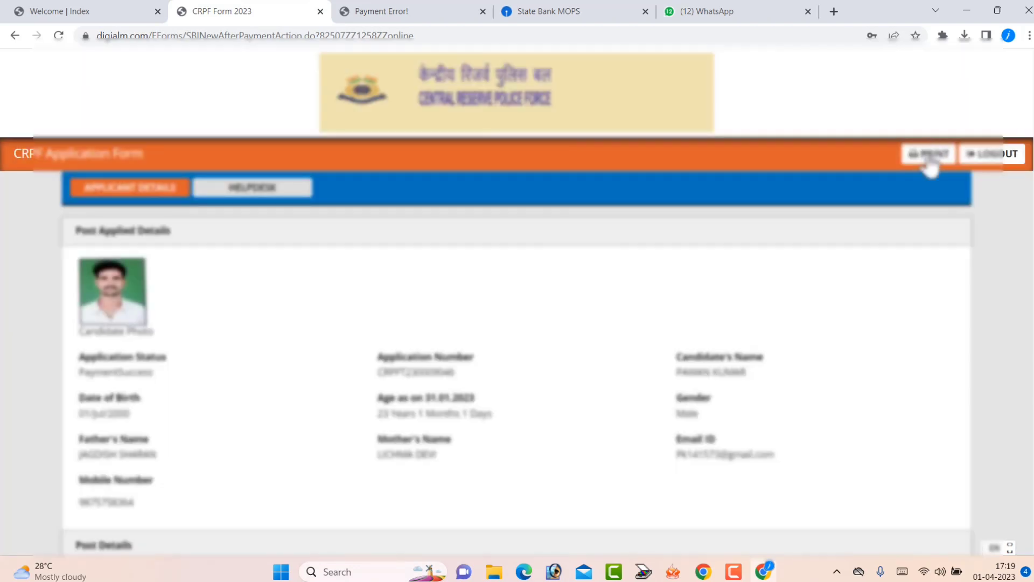
pyautogui.click(928, 161)
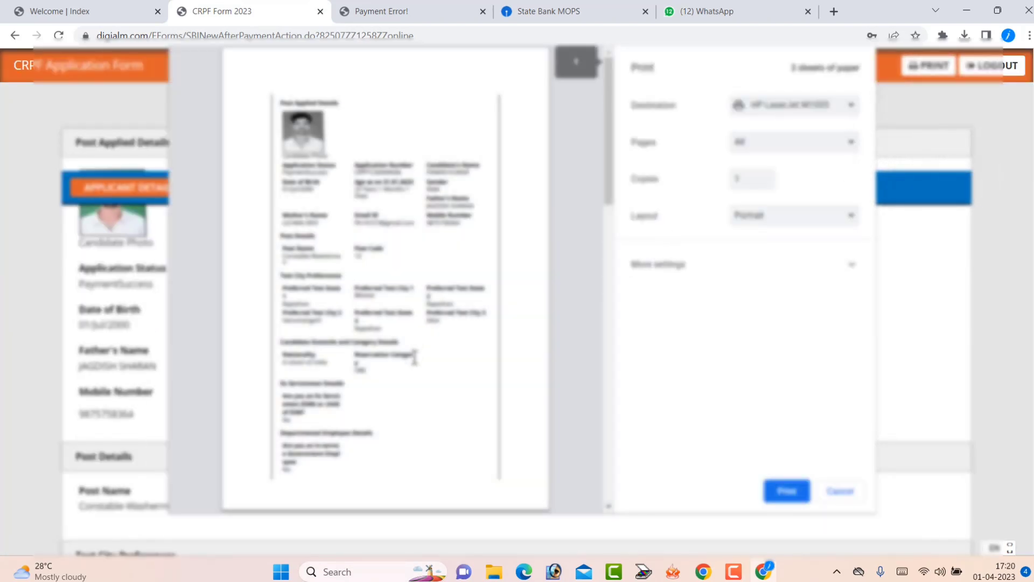
pyautogui.click(760, 108)
pyautogui.click(790, 140)
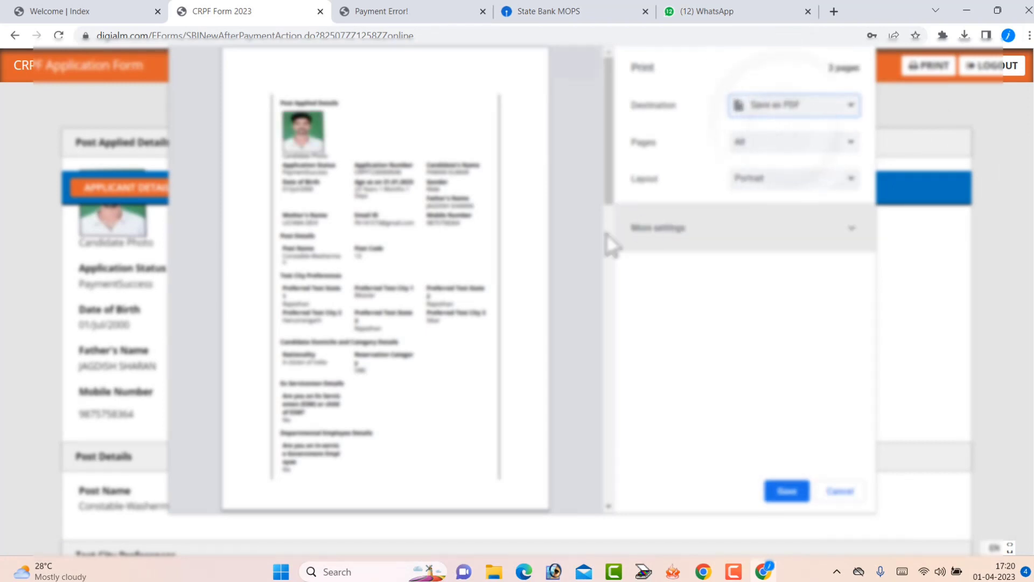
# Turn on Headers and footers and Background graphics in More settings, then leave the print preview.
pyautogui.scroll(-6, 470, 288)
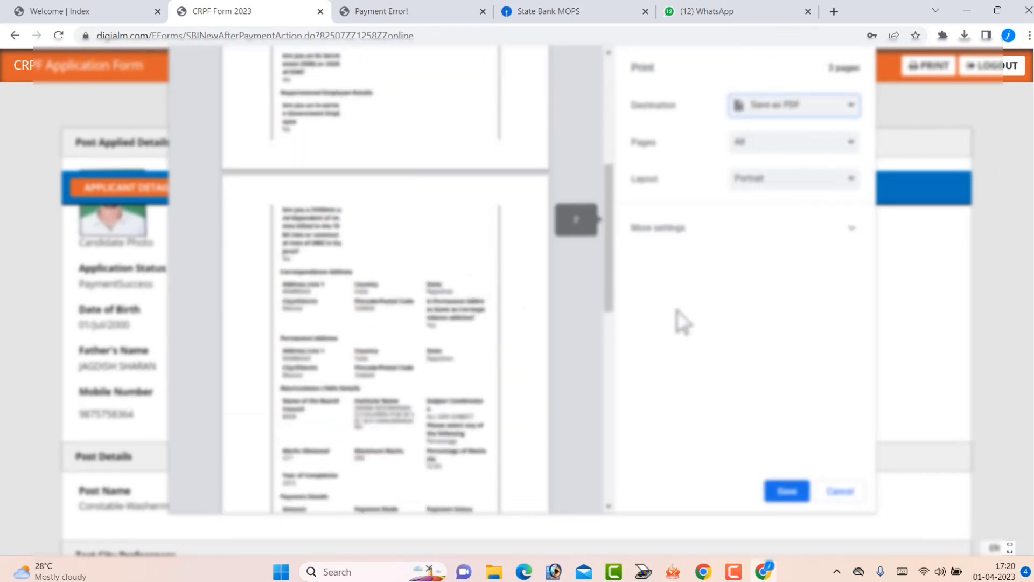
pyautogui.click(693, 239)
pyautogui.scroll(-1, 734, 350)
pyautogui.click(734, 419)
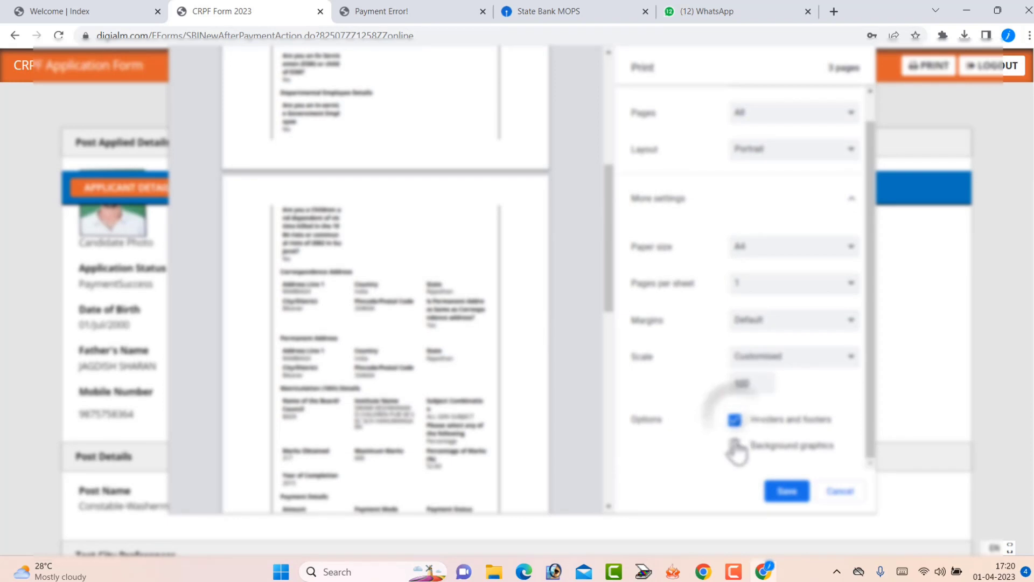
pyautogui.click(734, 444)
pyautogui.scroll(1, 694, 411)
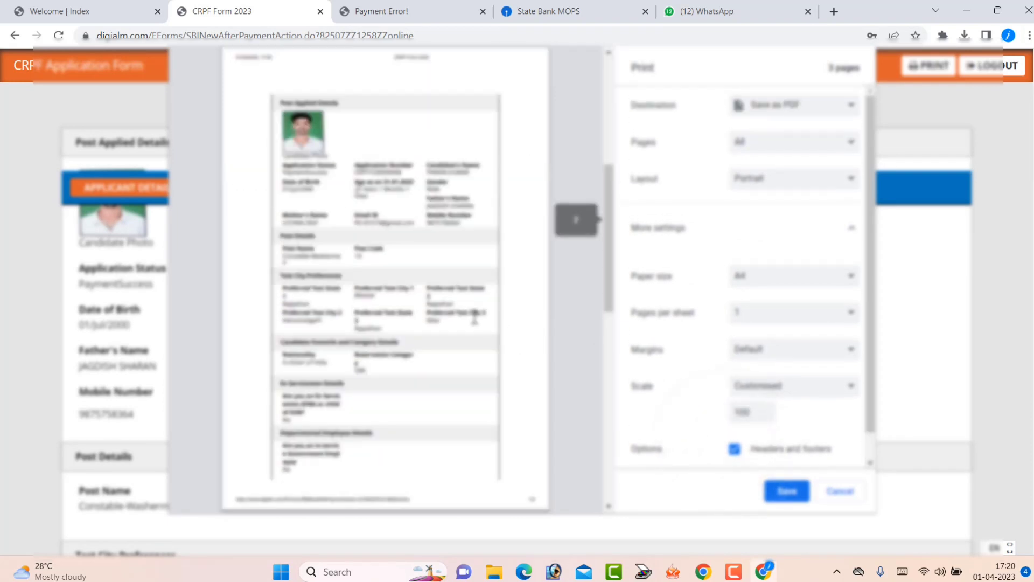
pyautogui.scroll(-4, 446, 305)
pyautogui.scroll(4, 447, 304)
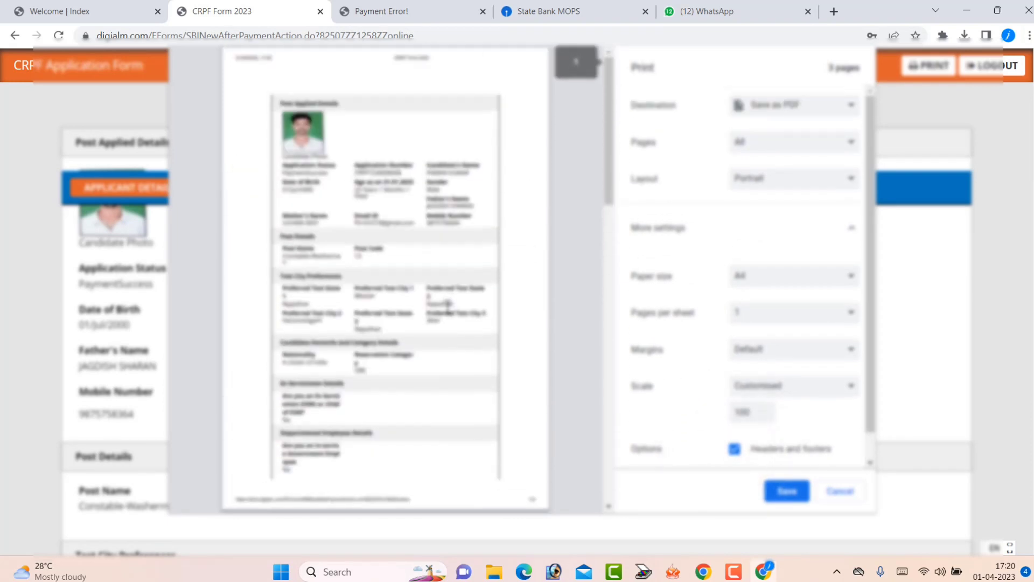
pyautogui.press('Escape')
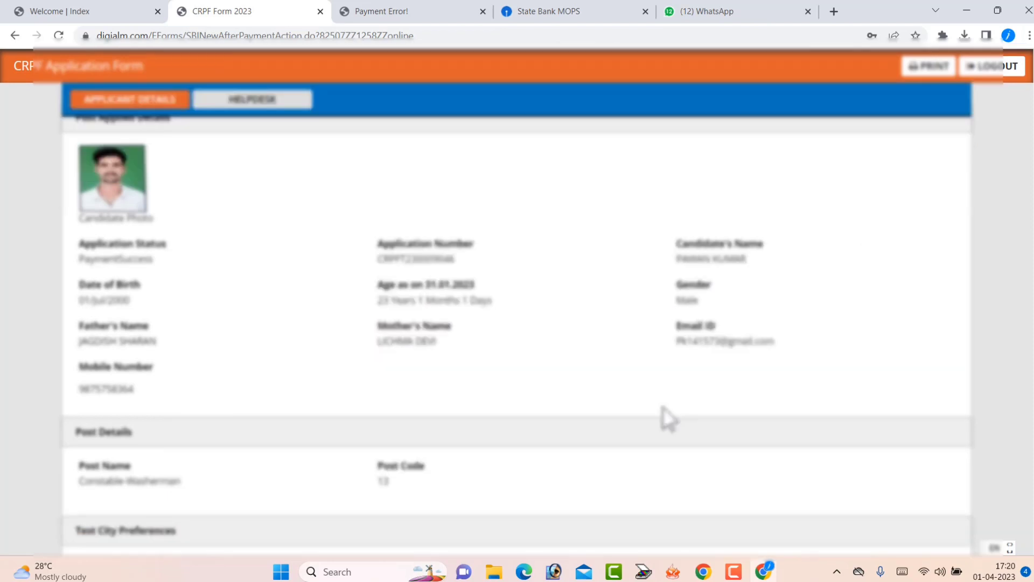